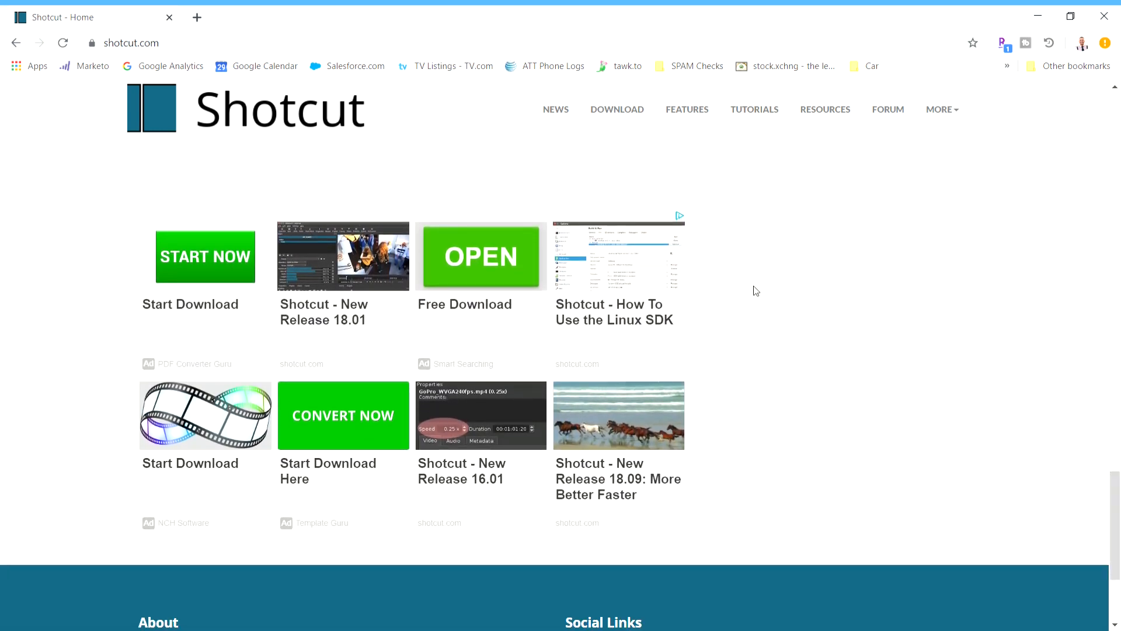
Open the Shotcut website's full list of features and look through it.
click(704, 111)
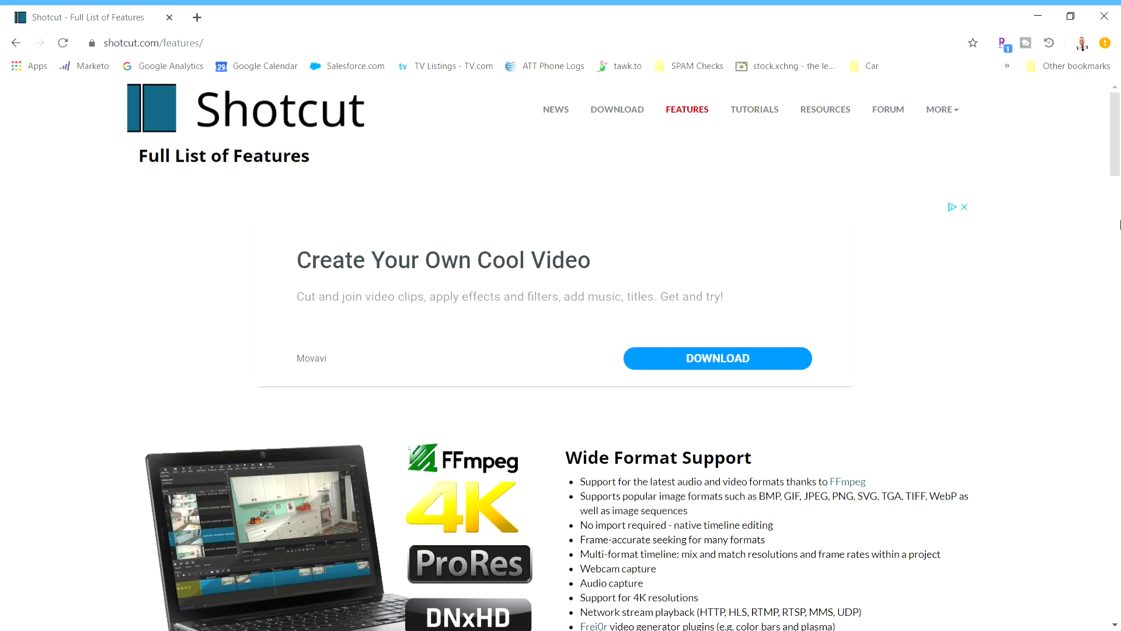
drag(1117, 171, 1115, 573)
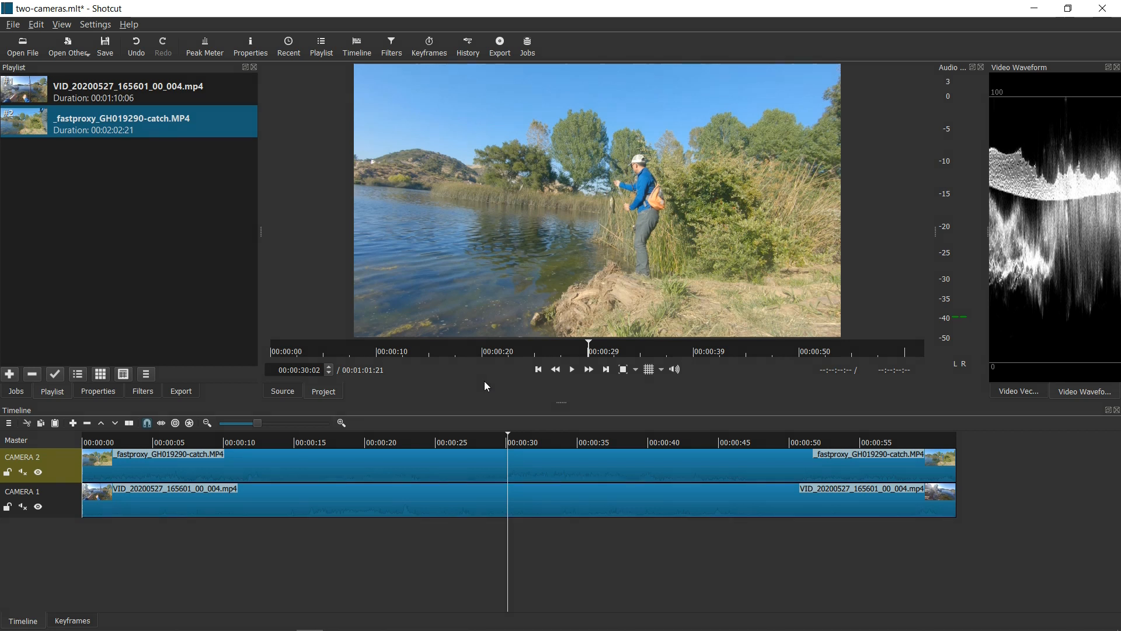
Go to the end of the timeline and alternately select the two camera clips in the playlist to point them out.
key(End)
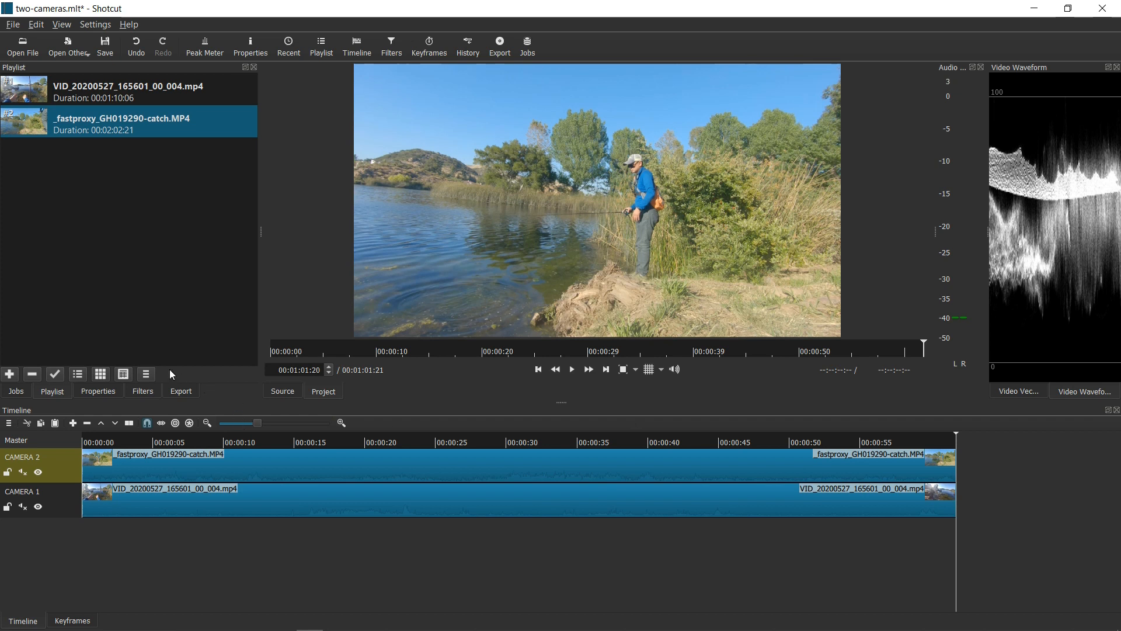
click(82, 101)
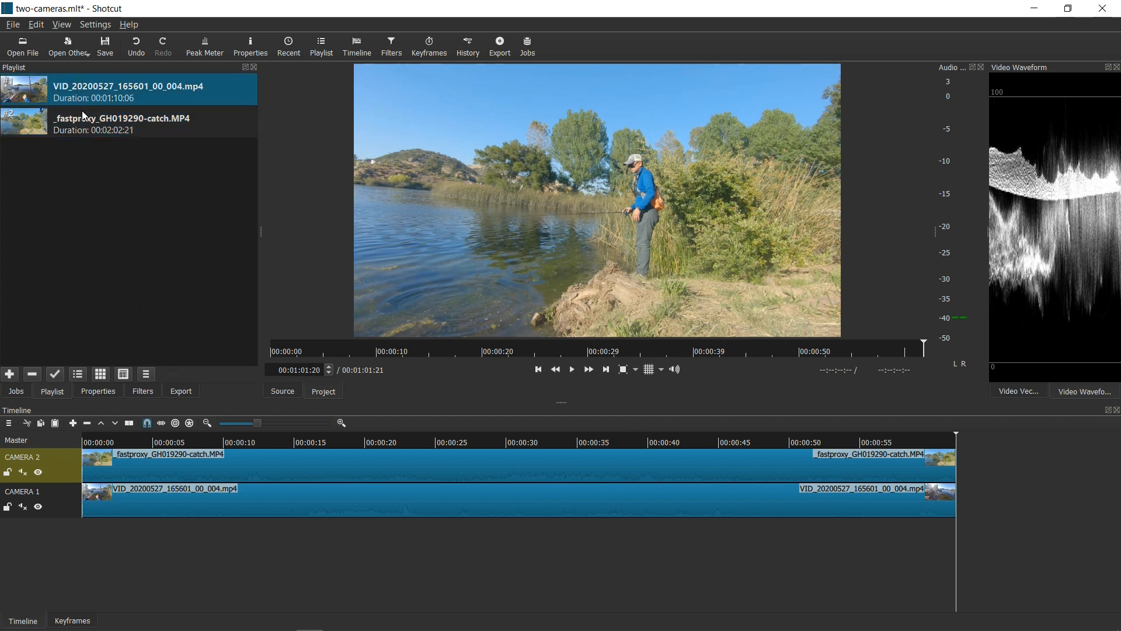
click(84, 123)
click(86, 98)
click(87, 117)
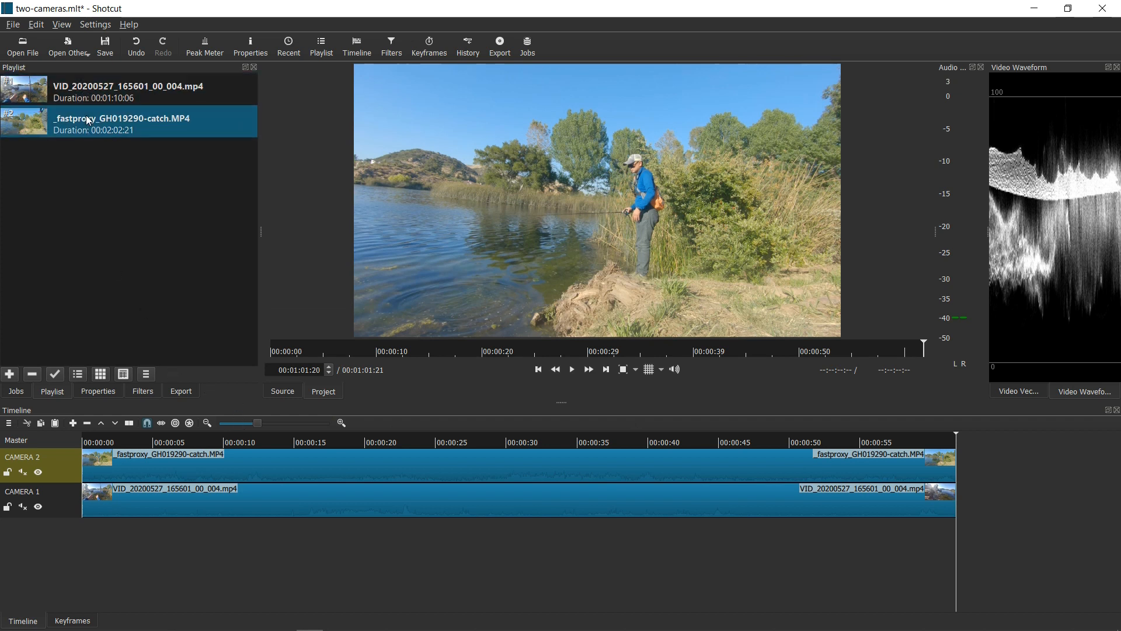
click(100, 96)
click(86, 122)
Zoom in on the start of the timeline and play the project from the beginning.
click(279, 423)
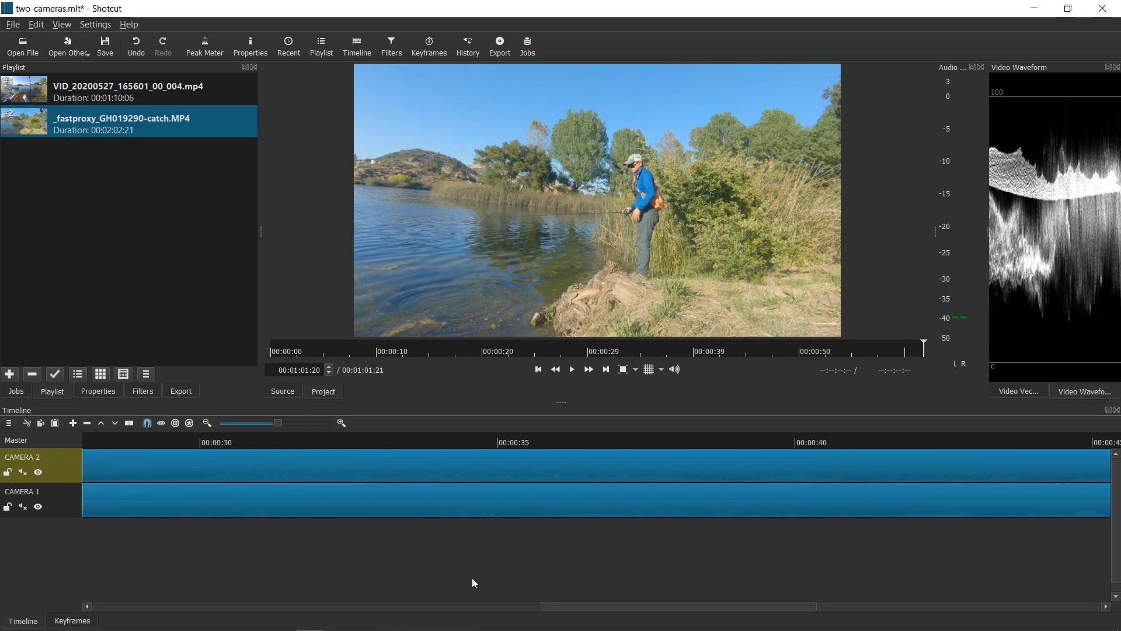
drag(565, 602, 58, 614)
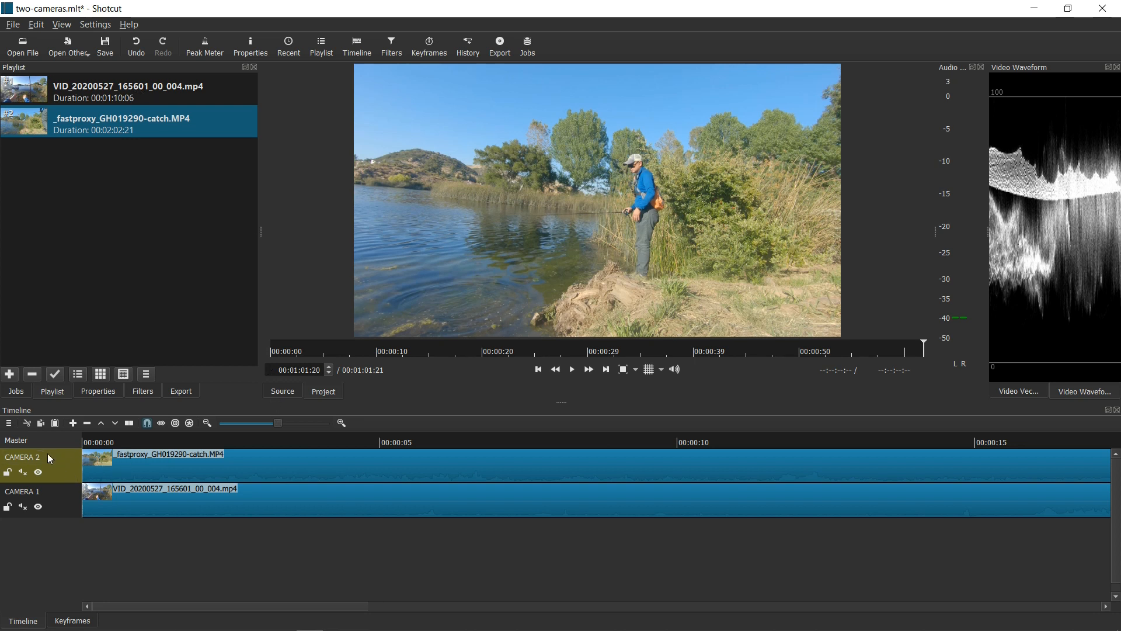
click(129, 442)
click(536, 371)
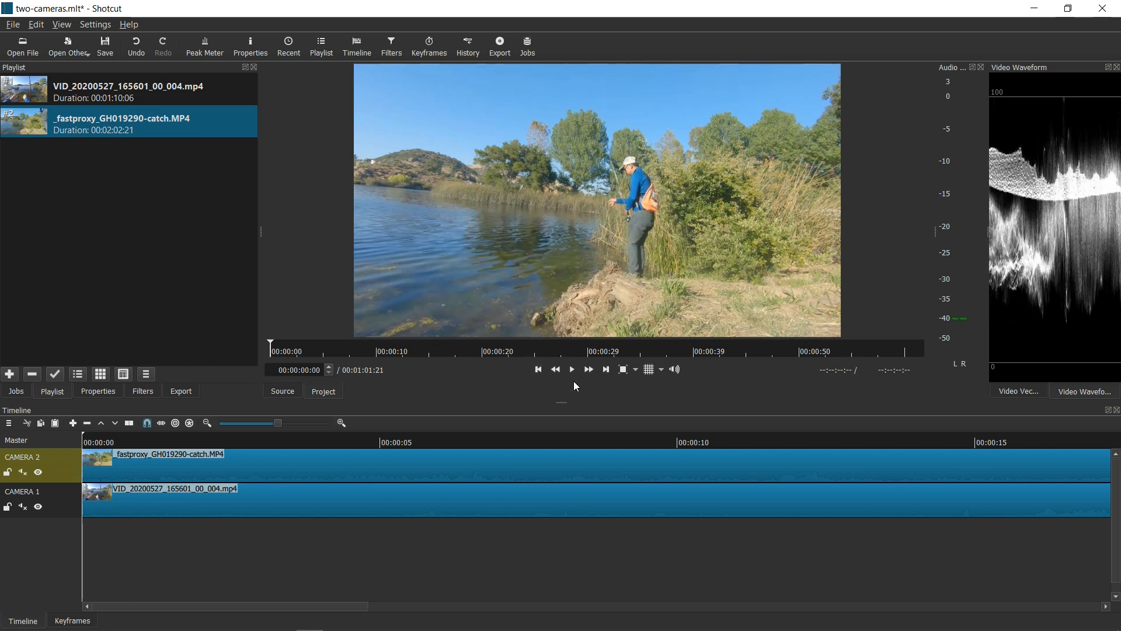
click(572, 370)
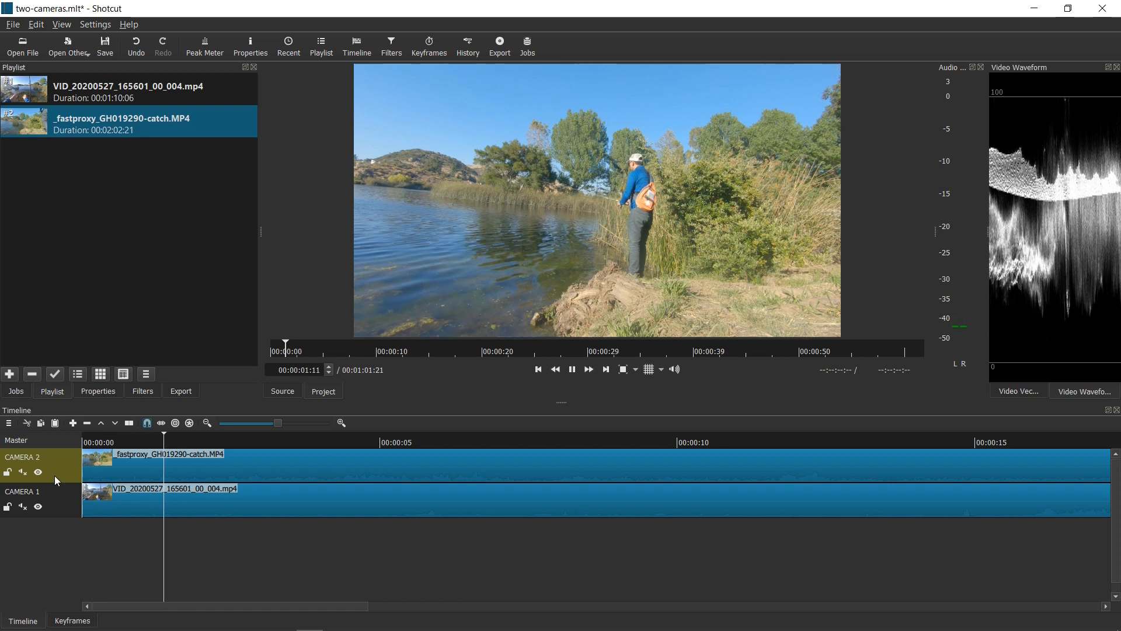
click(571, 372)
click(540, 371)
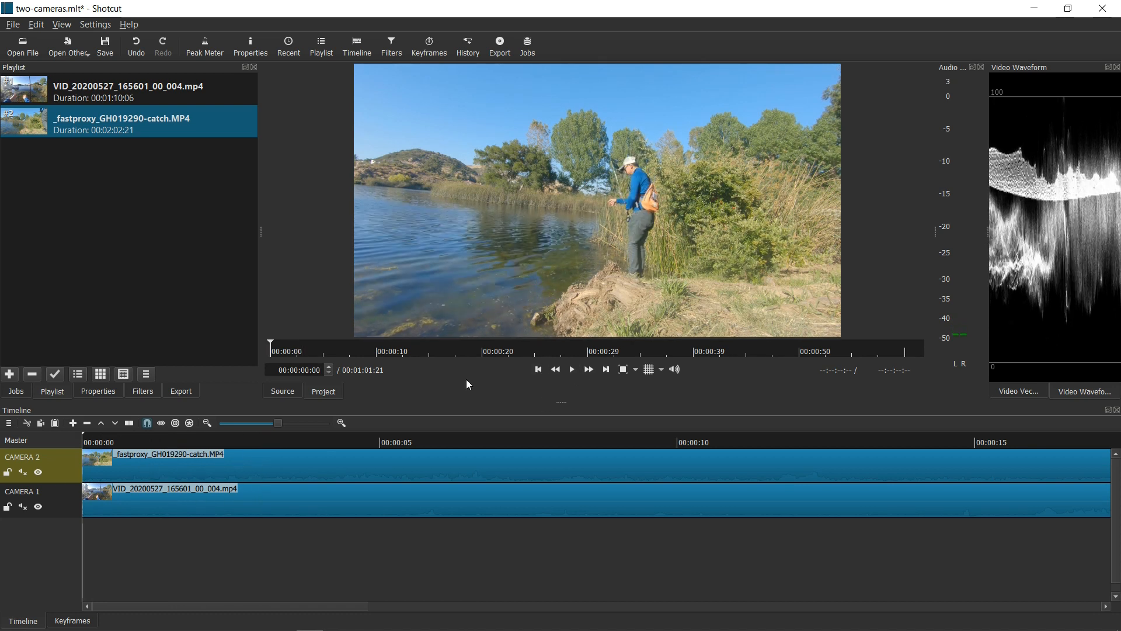
click(574, 369)
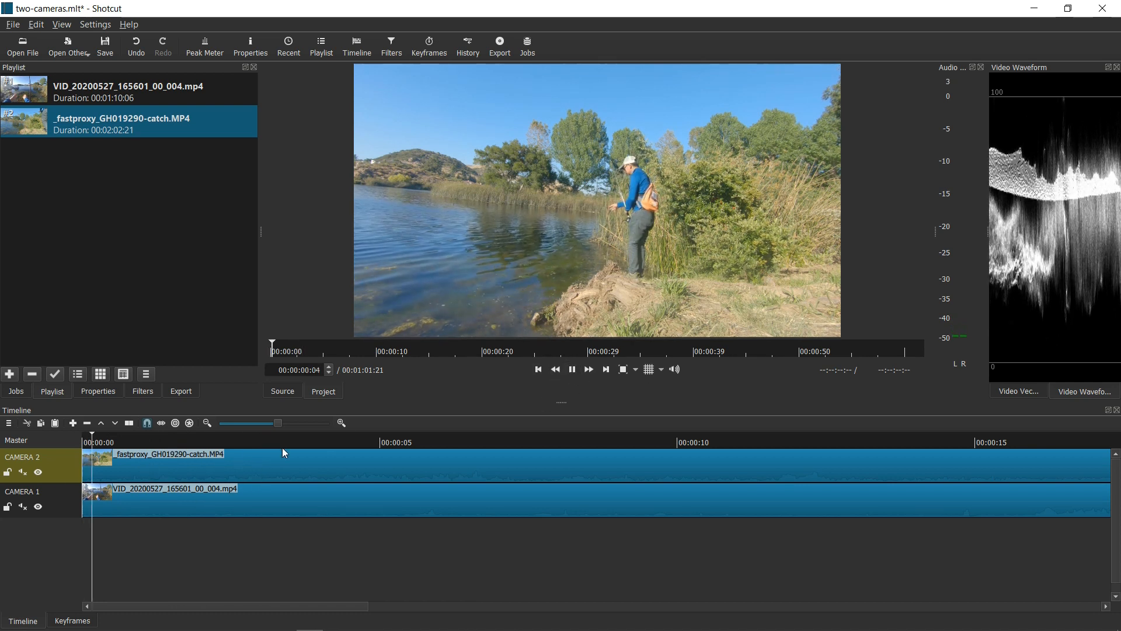
Repeatedly hide and show the CAMERA 2 track during playback to compare both camera angles, and pause with CAMERA 2 shown.
click(39, 473)
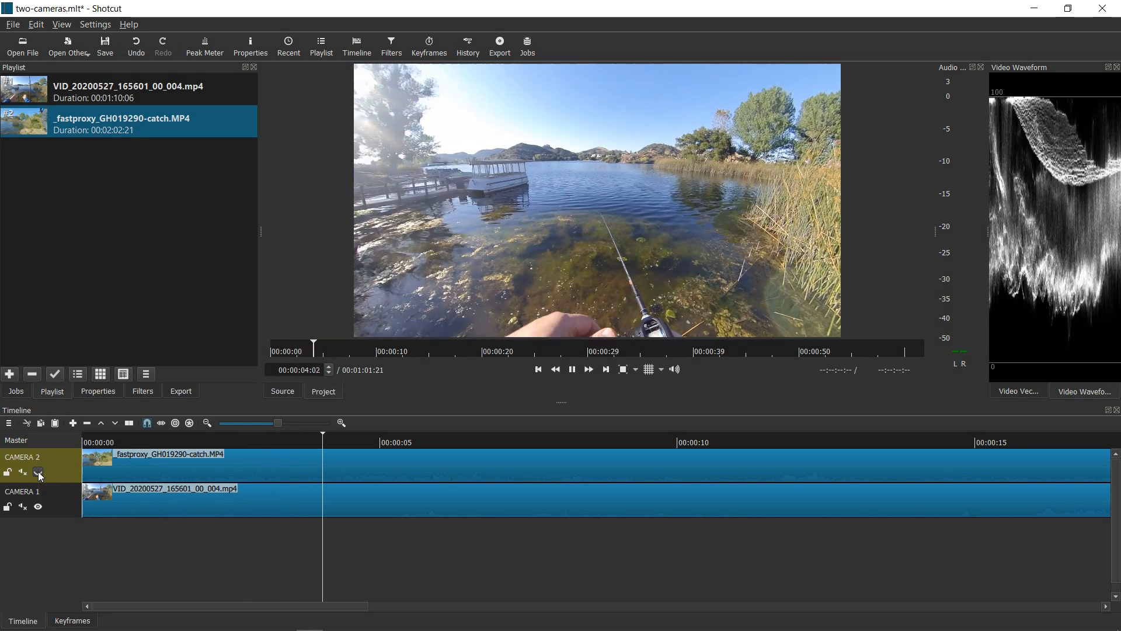
click(38, 472)
click(39, 472)
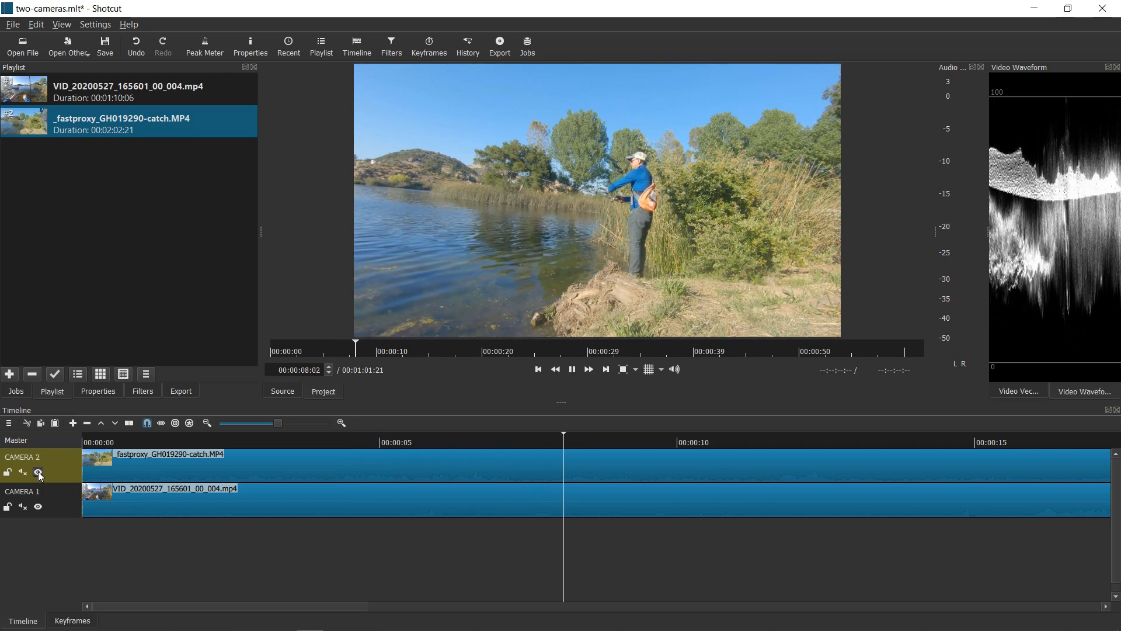
click(38, 472)
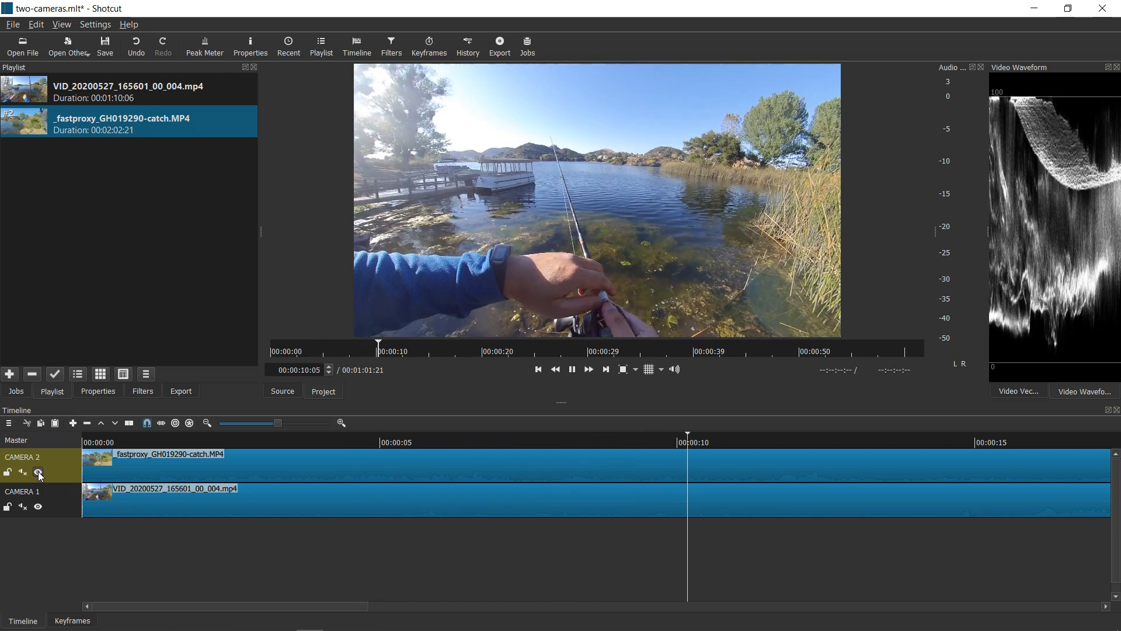
click(39, 472)
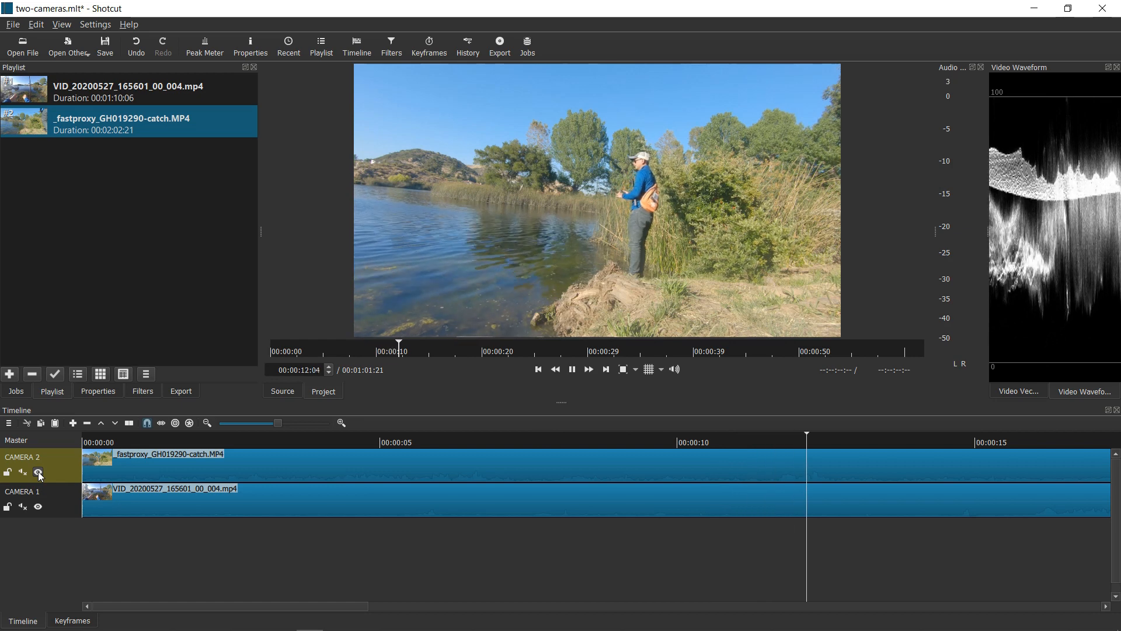
click(38, 473)
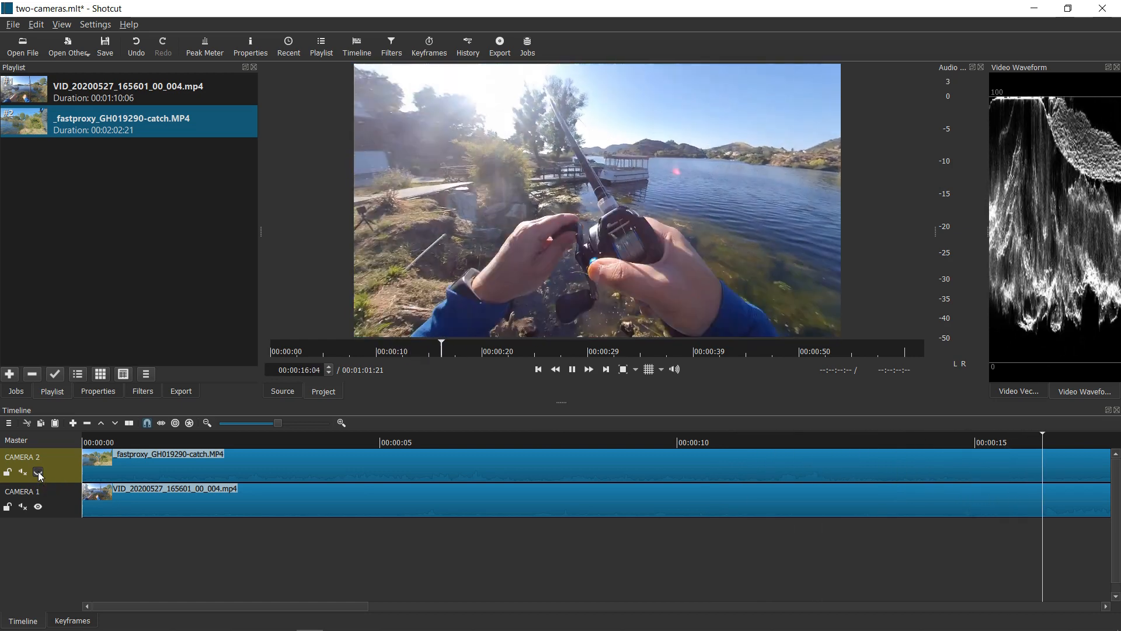
click(38, 472)
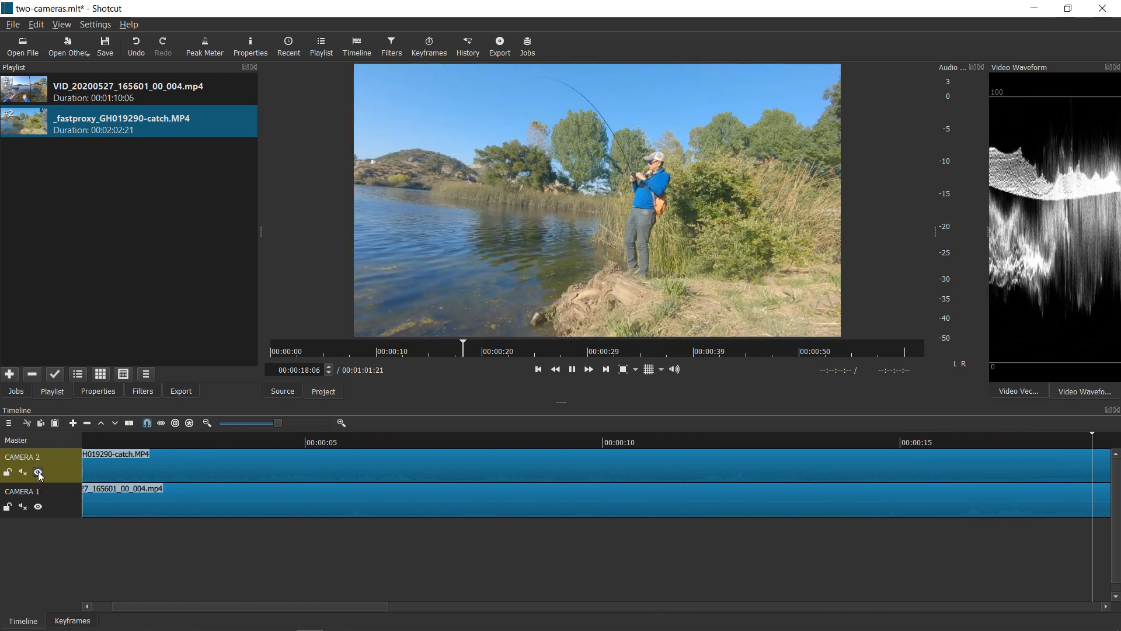
click(39, 472)
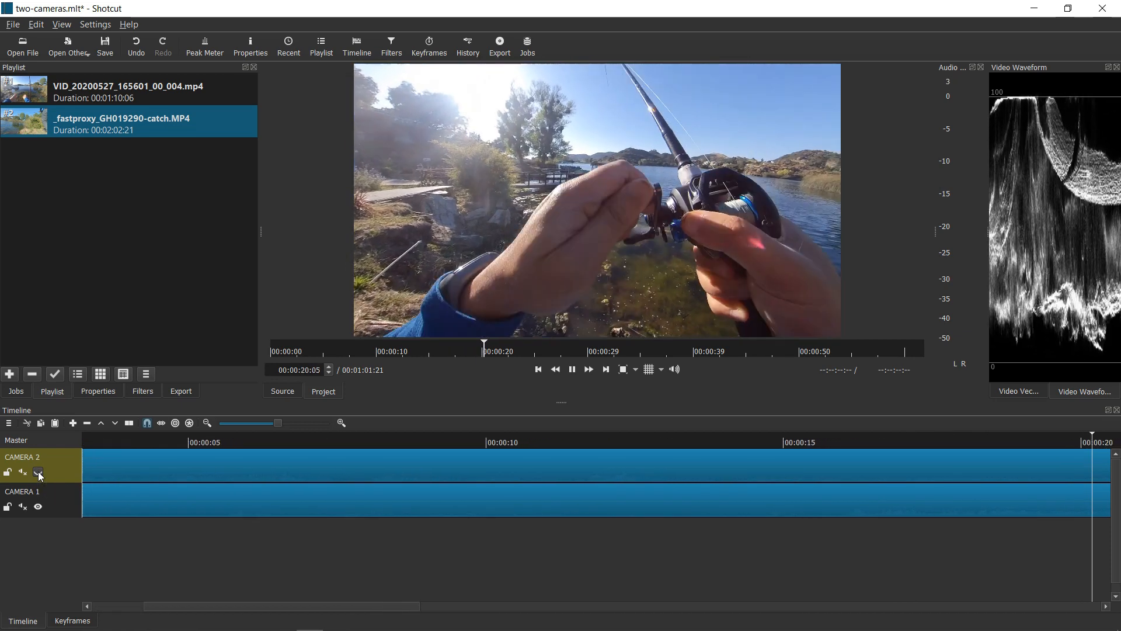
click(39, 472)
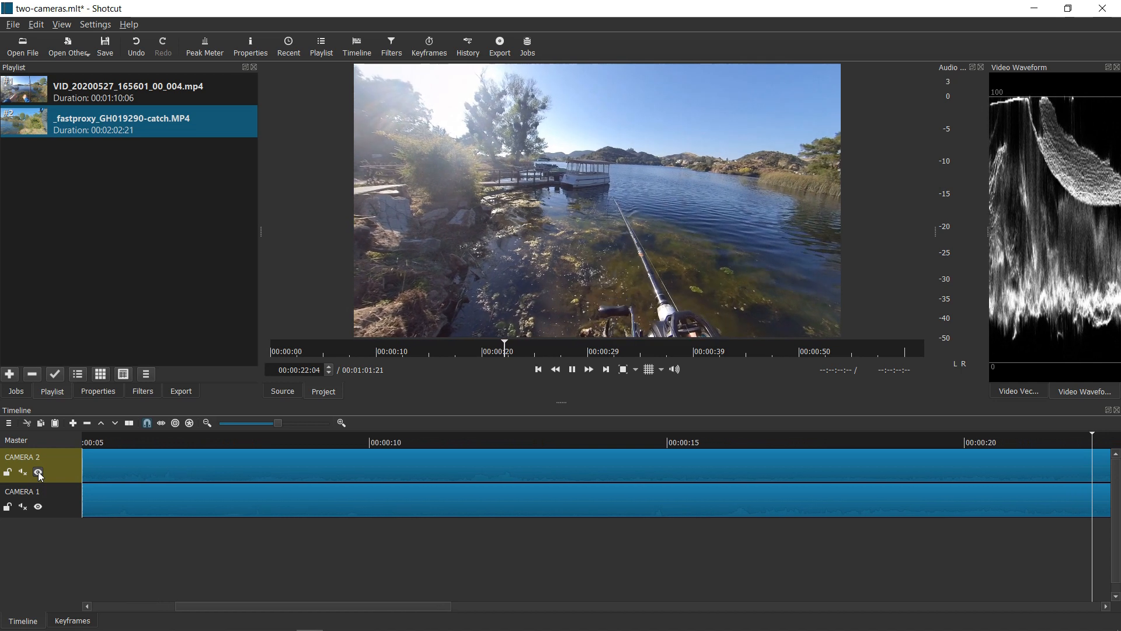
click(572, 369)
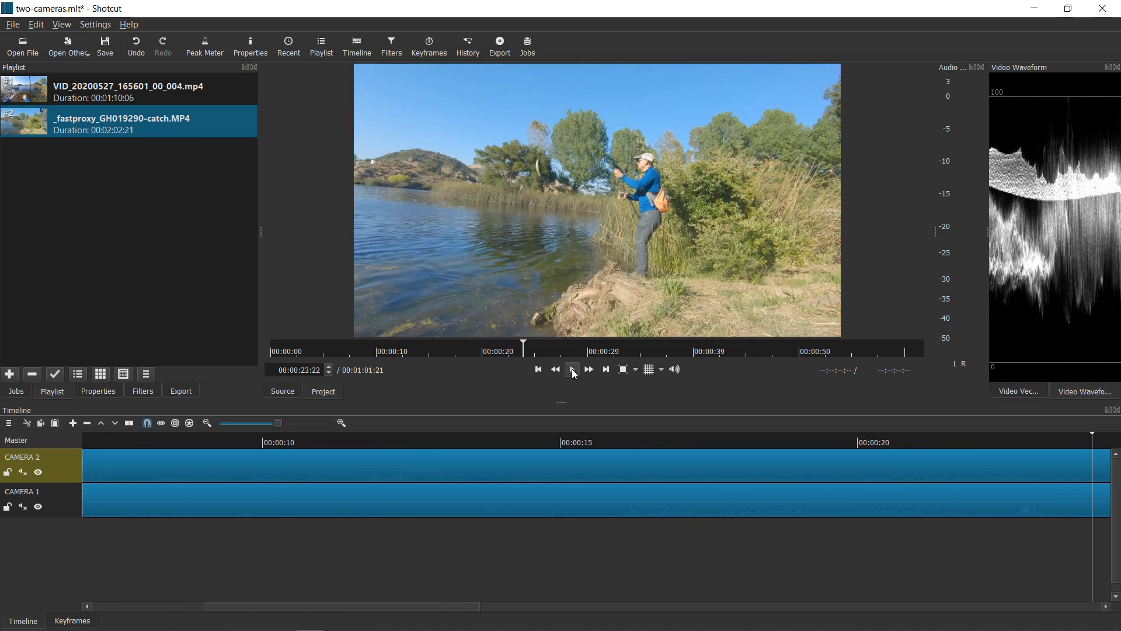
Make the timeline tracks taller so the audio waveforms of both cameras are easier to read.
drag(471, 607, 239, 607)
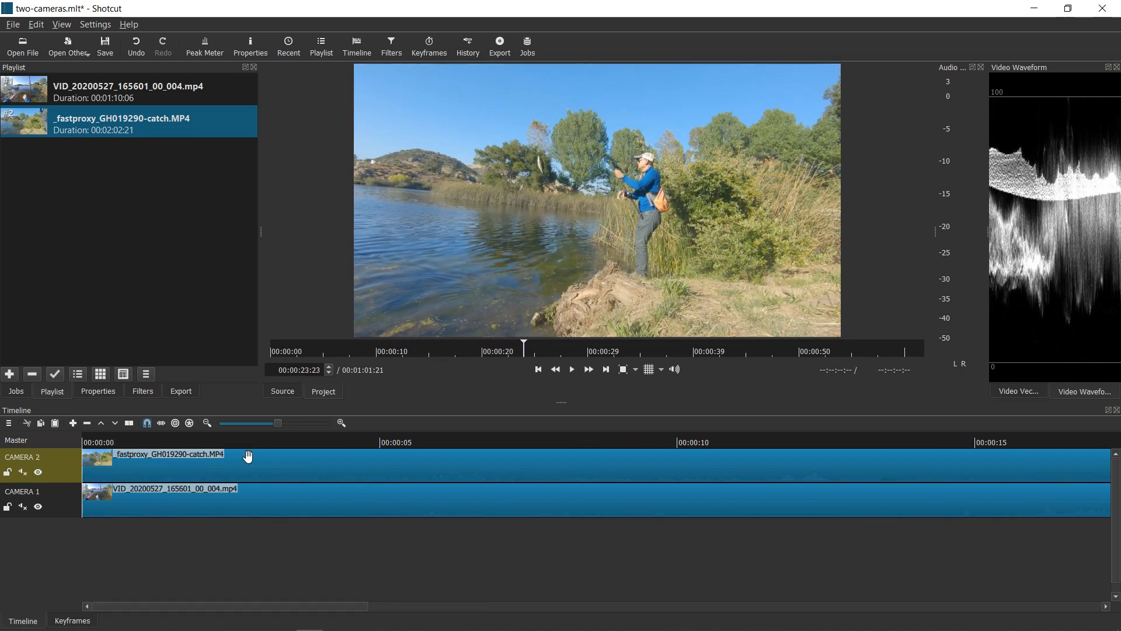
click(156, 436)
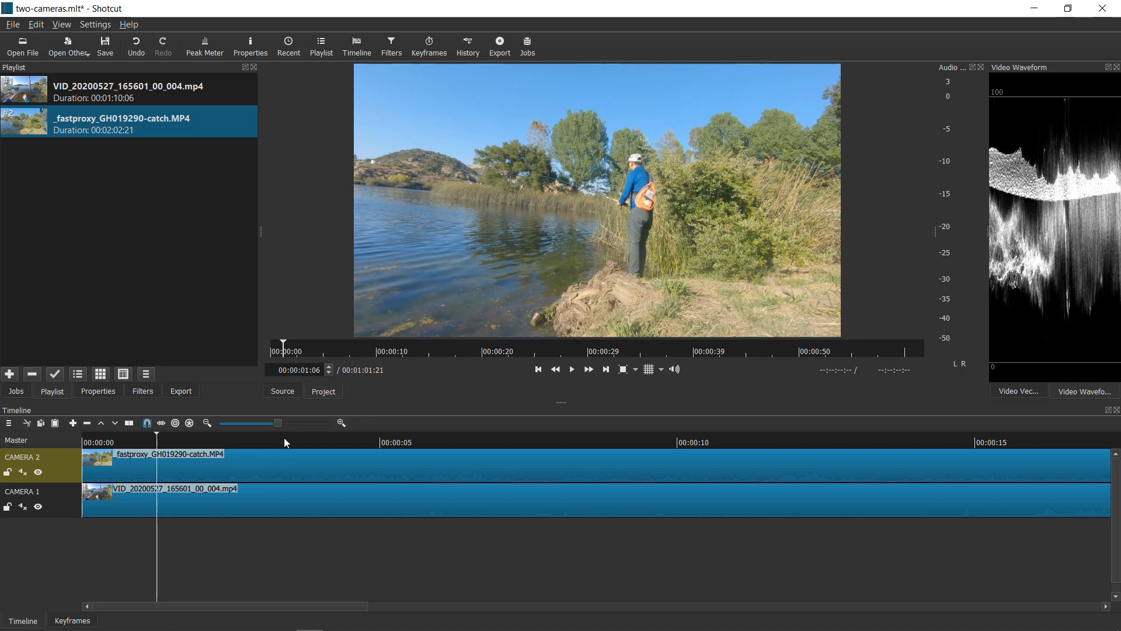
right_click(72, 470)
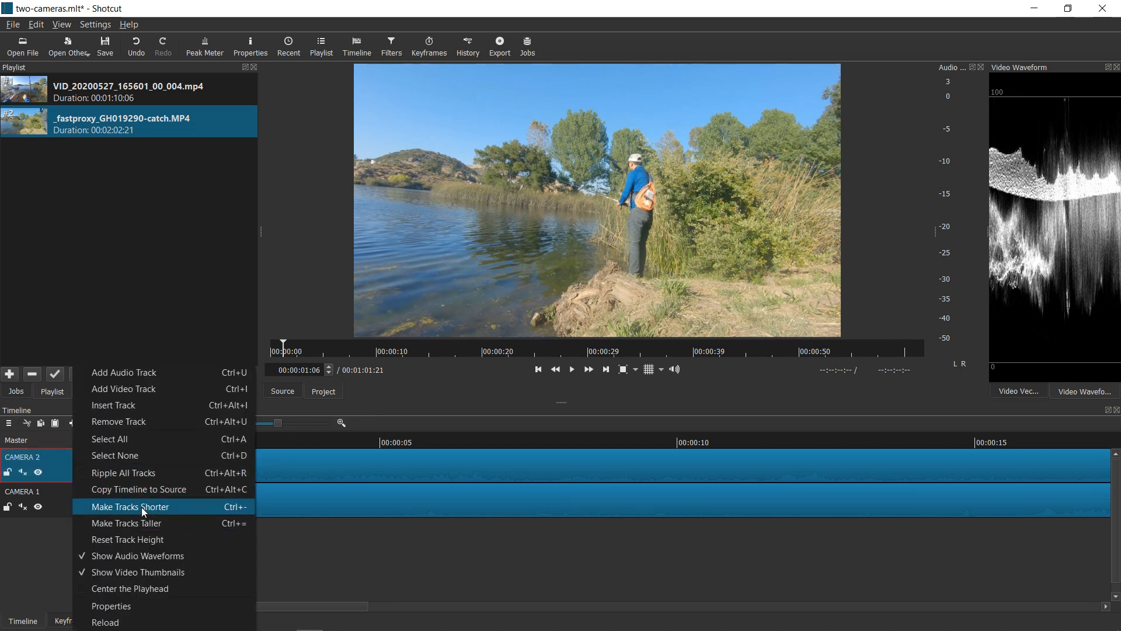
click(147, 524)
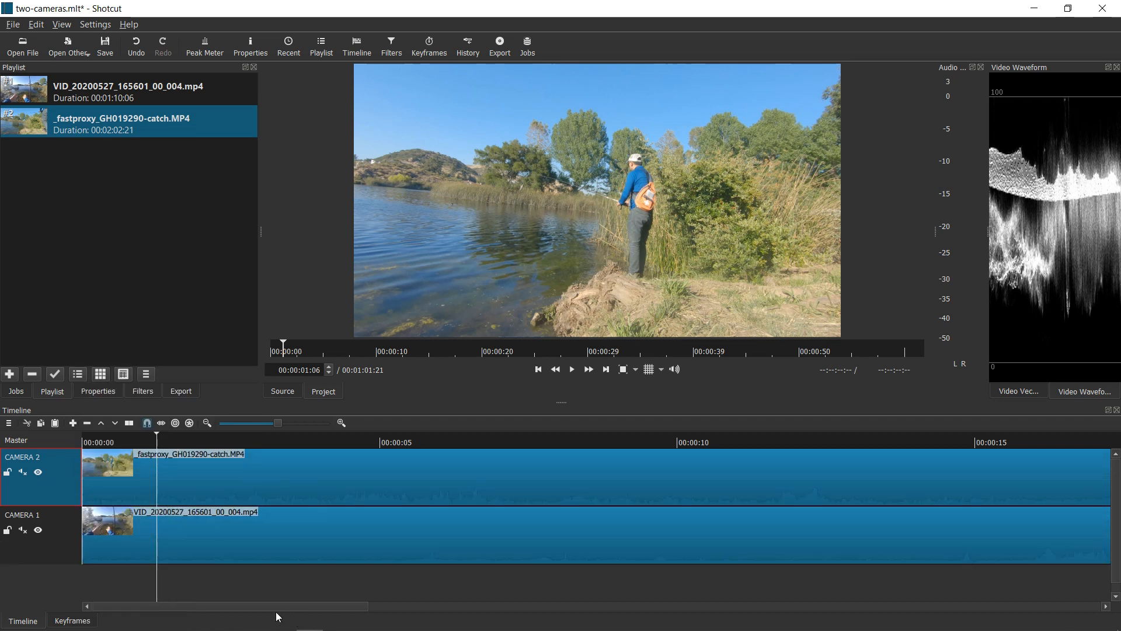
Briefly play the opening of the project and return the playhead to the start of the timeline.
click(123, 445)
click(538, 369)
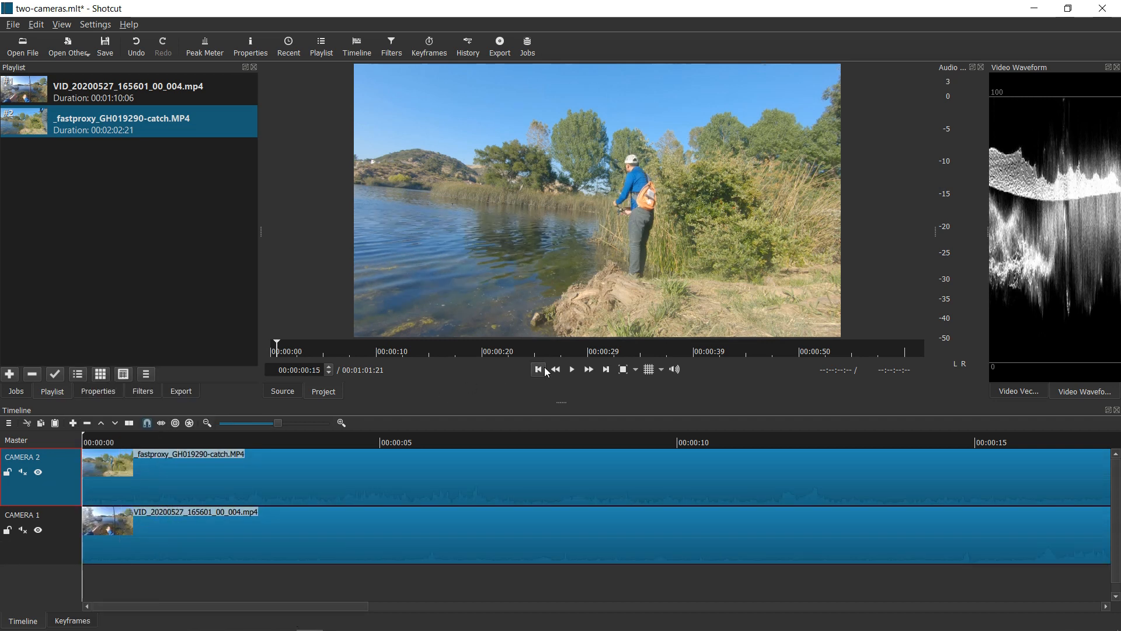
click(572, 369)
click(573, 370)
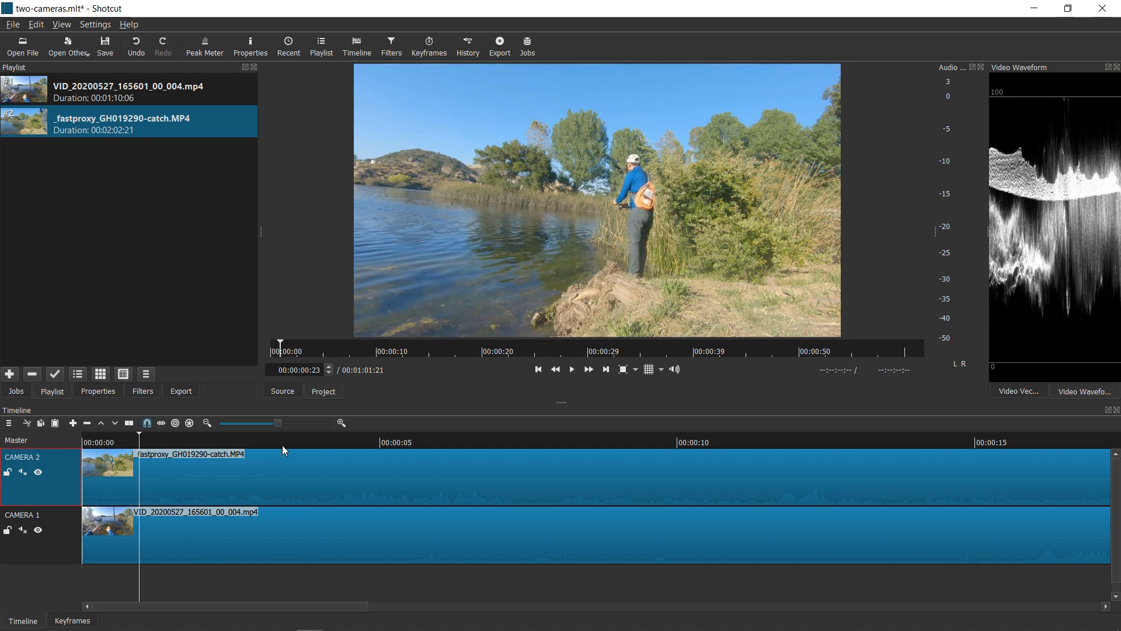
click(121, 439)
click(538, 369)
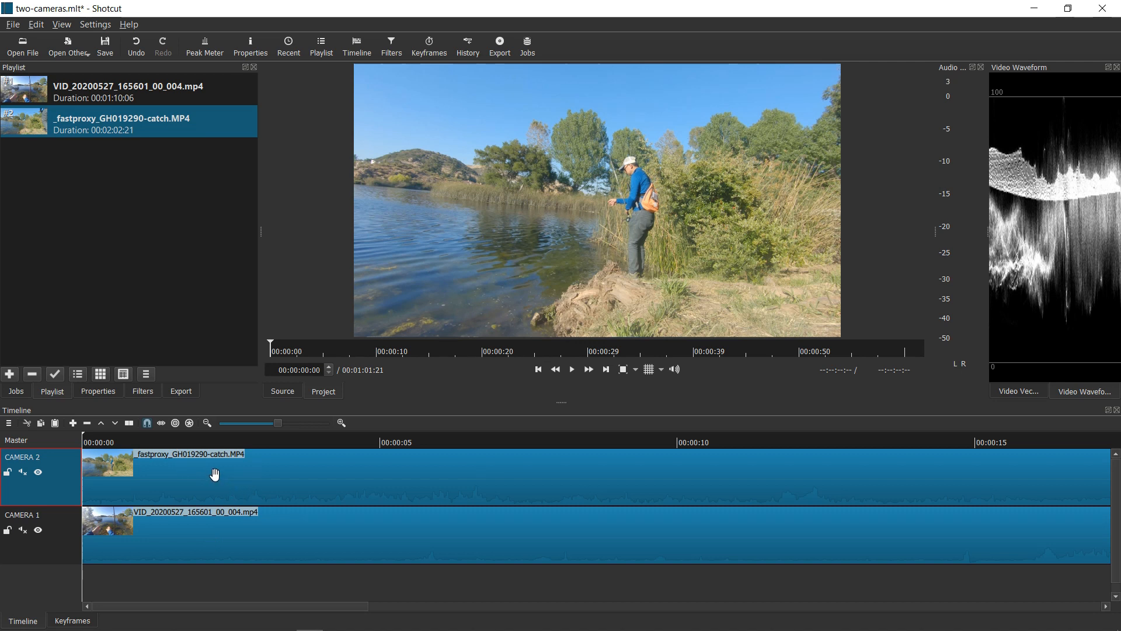
Move the playhead through the opening seconds to 00:00:03:05 and select the clip on the CAMERA 2 track.
click(187, 443)
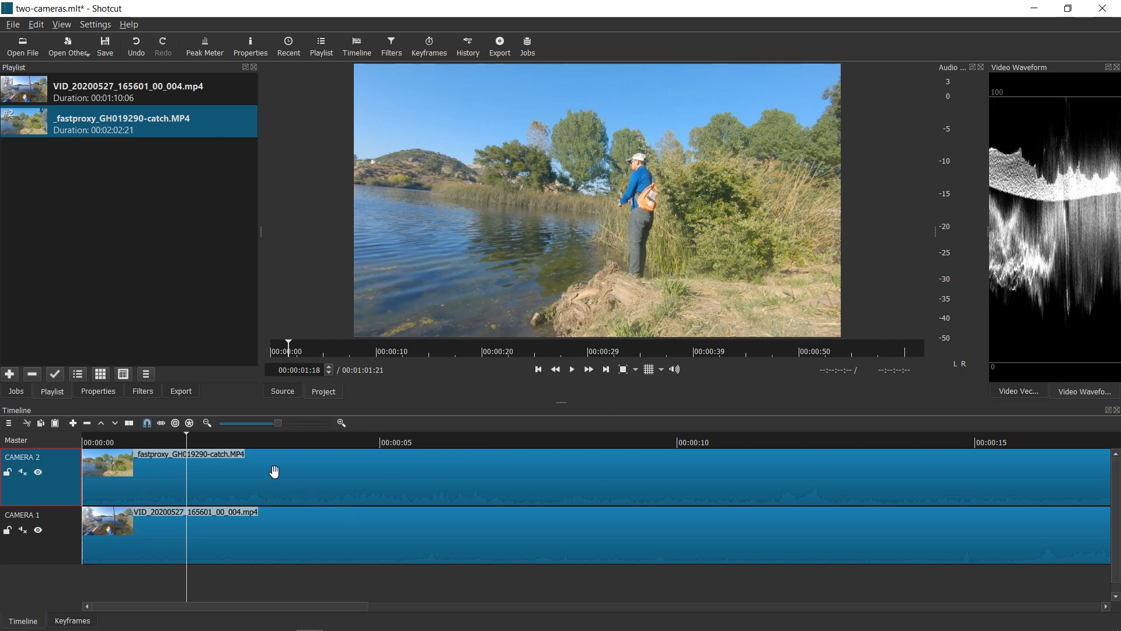
click(226, 469)
click(256, 468)
click(274, 442)
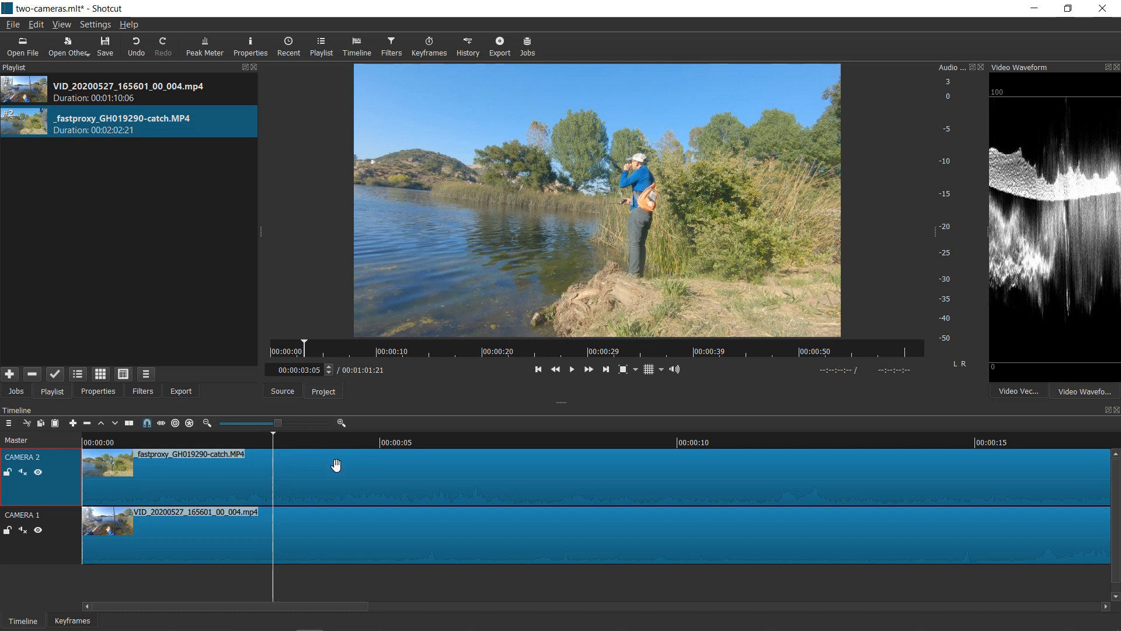
click(336, 465)
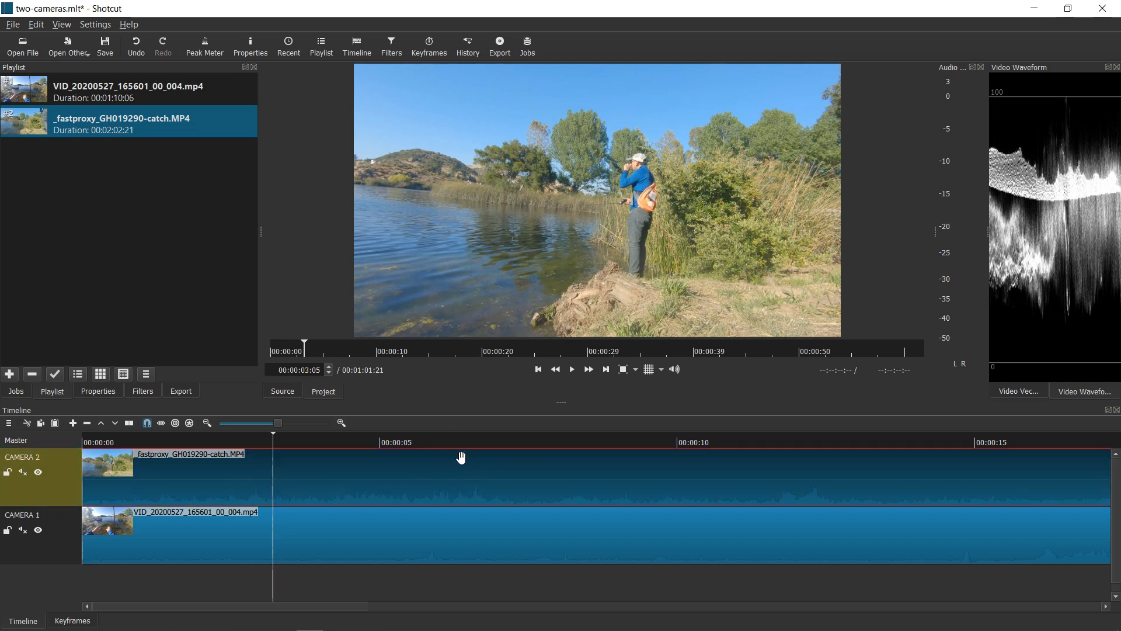
Add a new video track above CAMERA 2 and name it CAMERA 2 INVISIBLE.
right_click(64, 485)
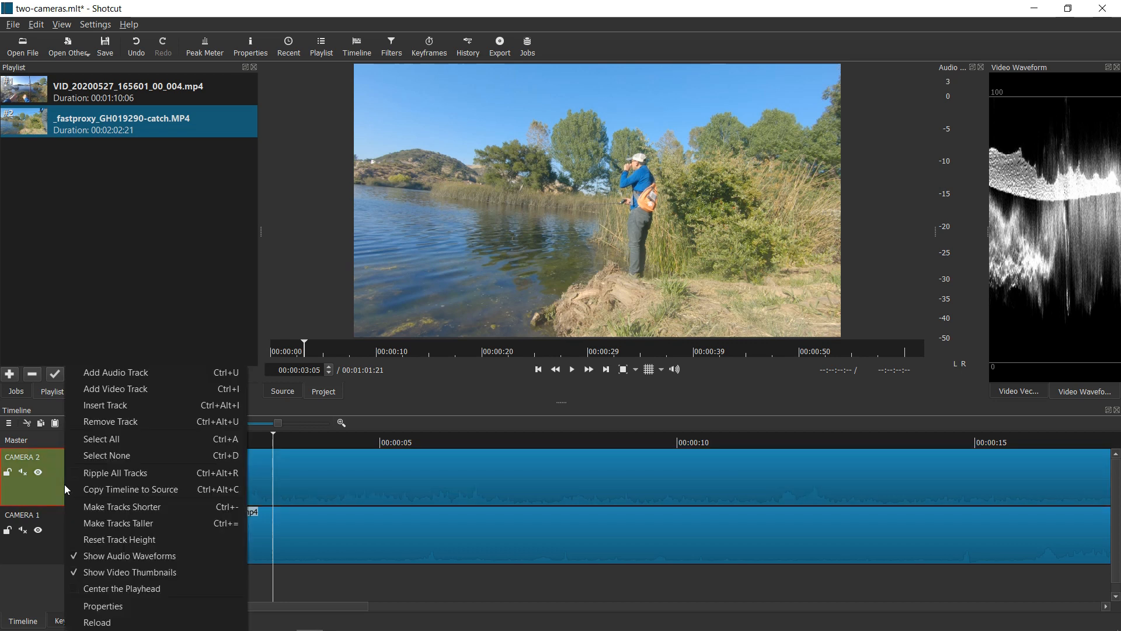
click(127, 389)
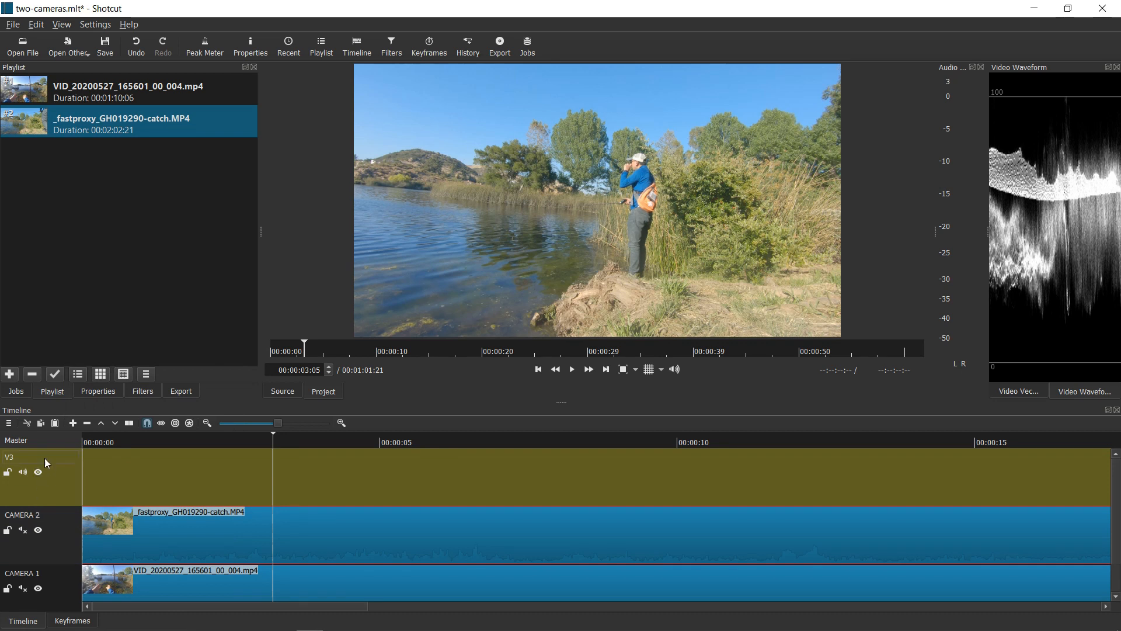
double_click(15, 461)
text(CAMERA 2 INVISIBLE)
key(Return)
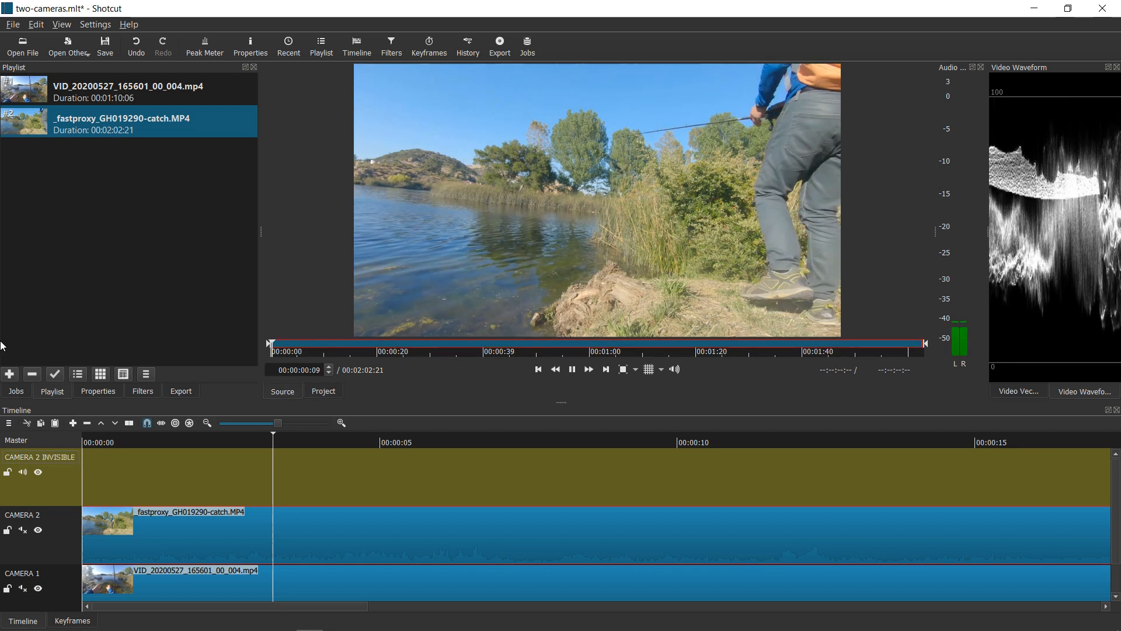
Stop the source clip's playback, then mute and hide the CAMERA 2 INVISIBLE track.
click(572, 369)
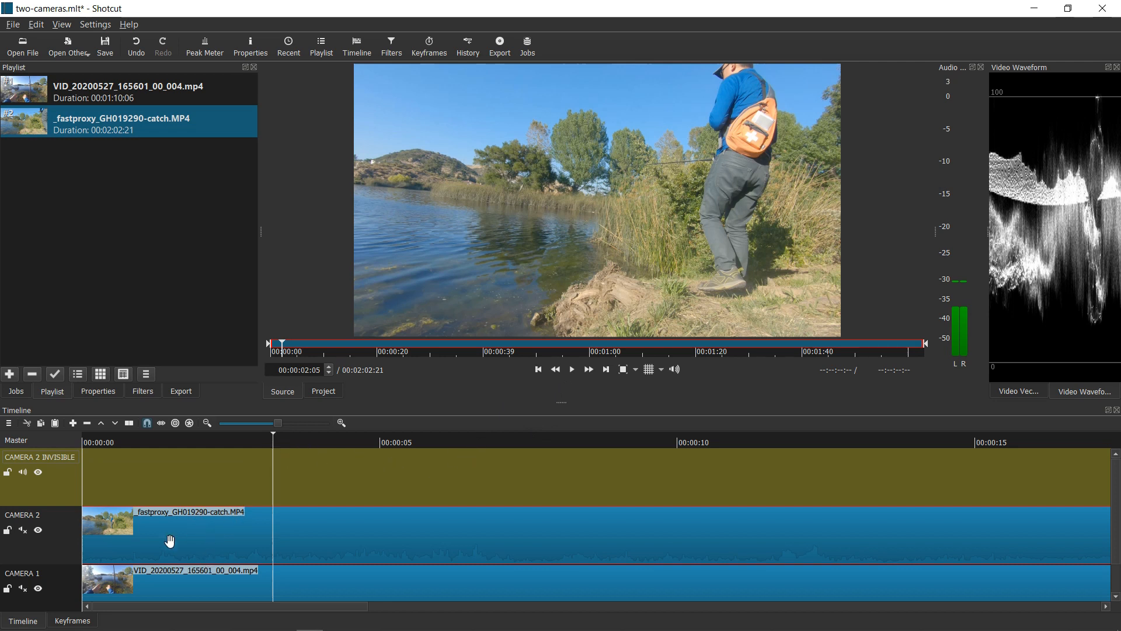
click(374, 470)
click(38, 473)
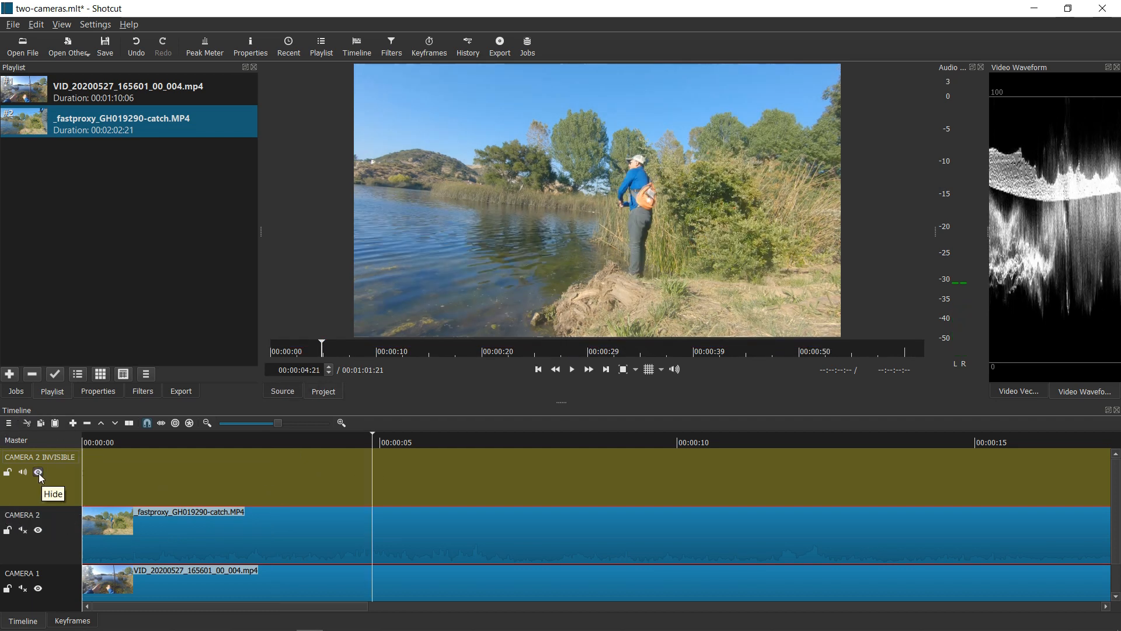
click(39, 473)
Play the opening seconds of the project from the start of the timeline to review the CAMERA 2 angle.
click(195, 443)
click(572, 369)
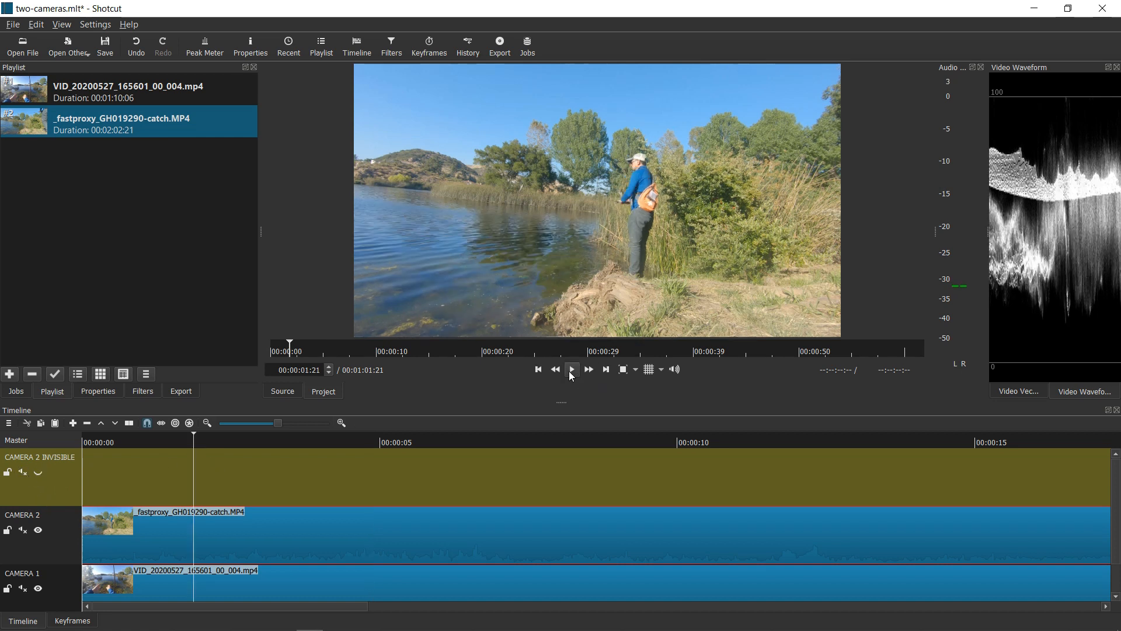
key(space)
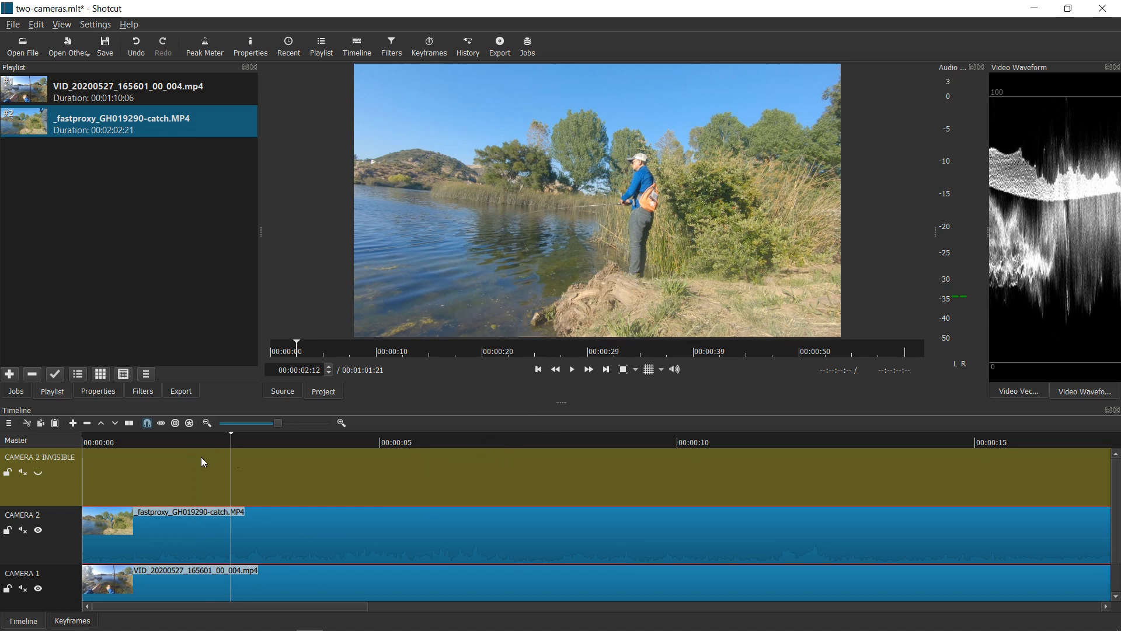
click(155, 441)
click(538, 369)
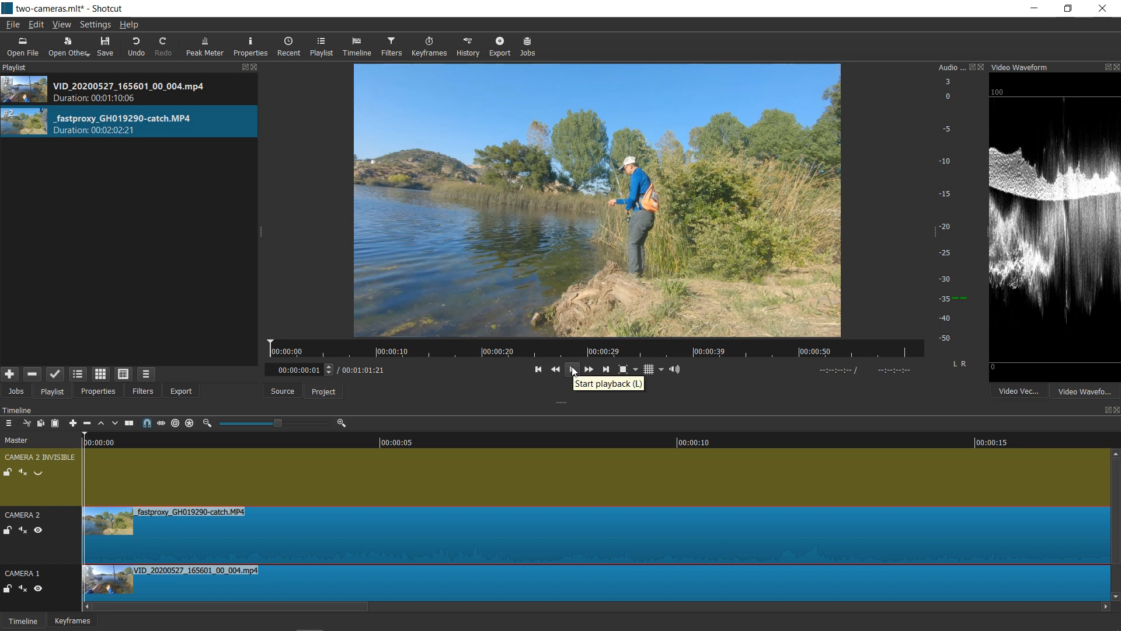
click(573, 369)
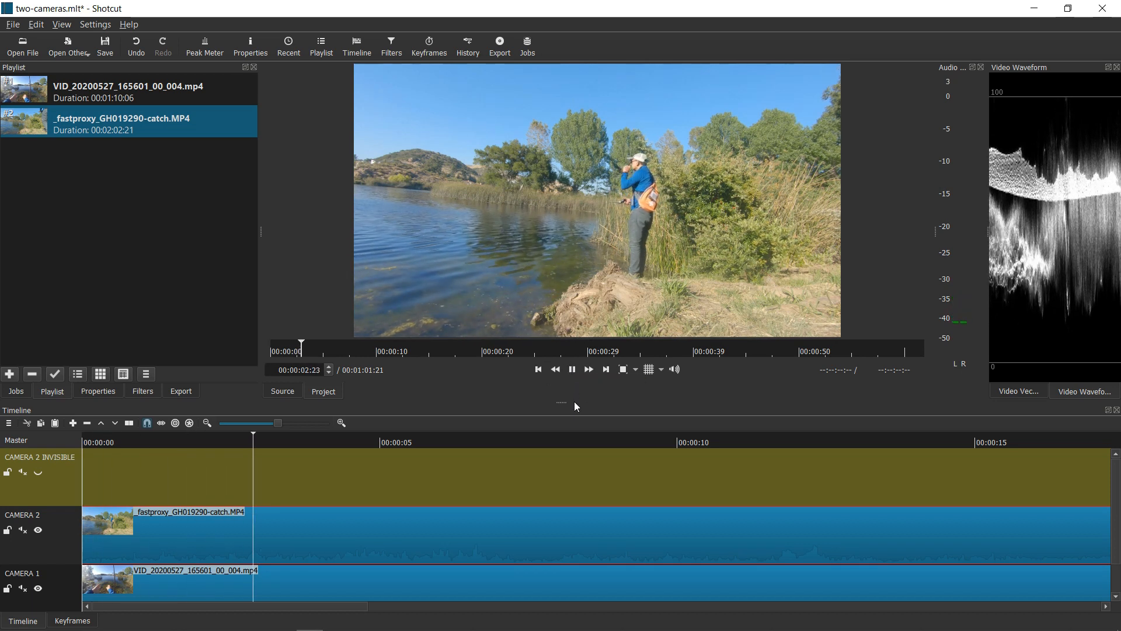
click(573, 370)
Find the moment for switching angles, briefly compare with the CAMERA 1 view, and split the CAMERA 2 clip at 00:00:06:15.
click(466, 439)
click(572, 370)
click(573, 369)
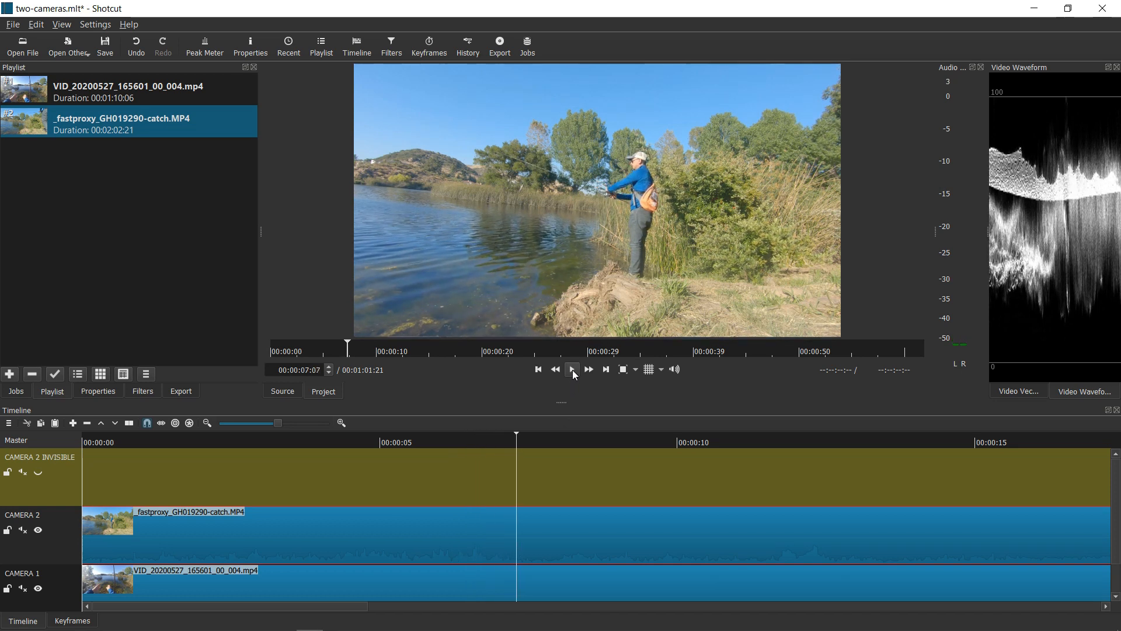
click(397, 443)
click(572, 370)
click(570, 370)
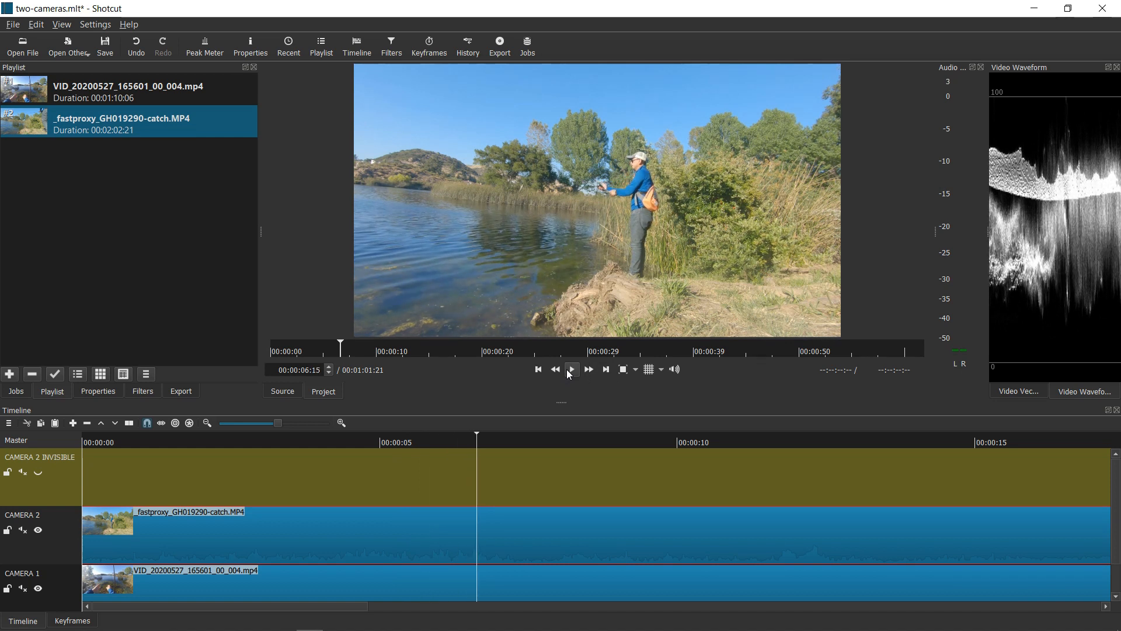
click(41, 530)
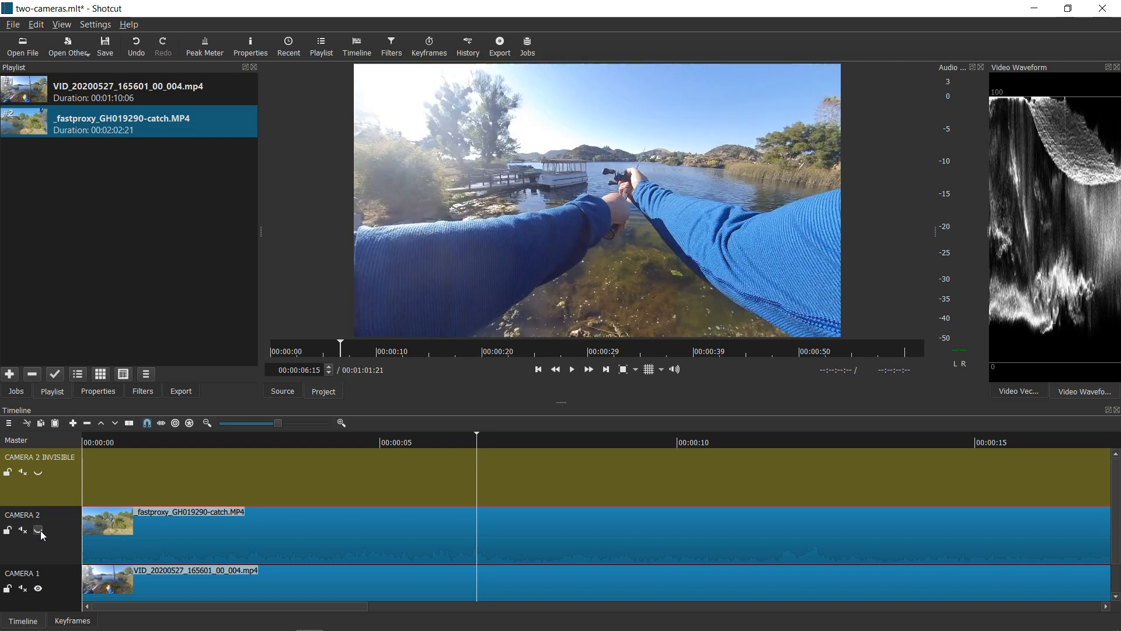
click(40, 530)
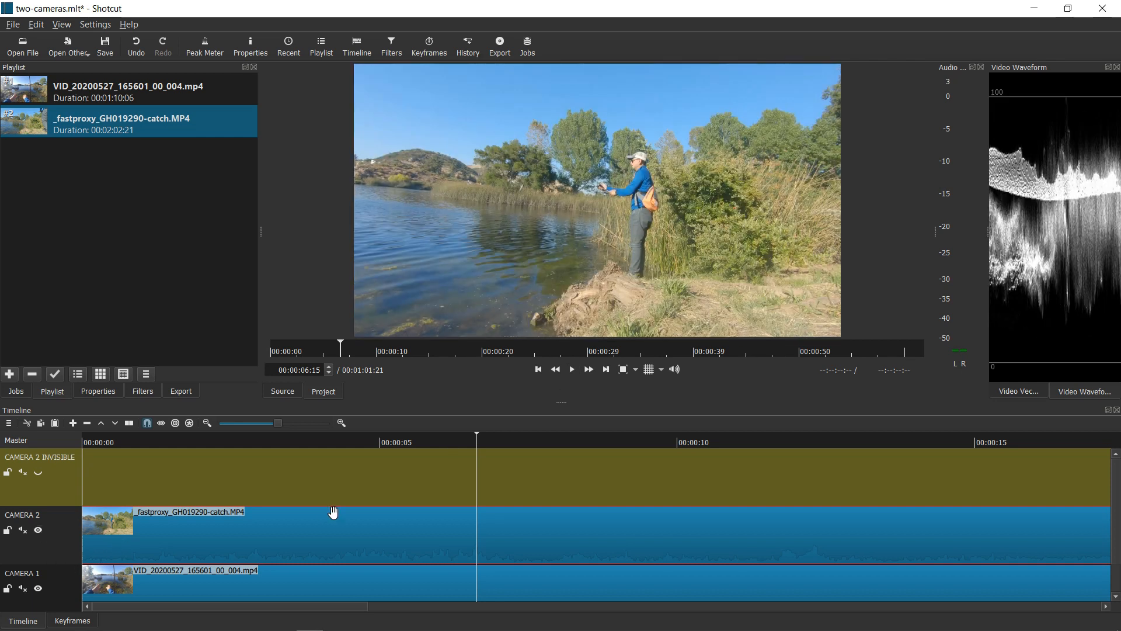
click(482, 521)
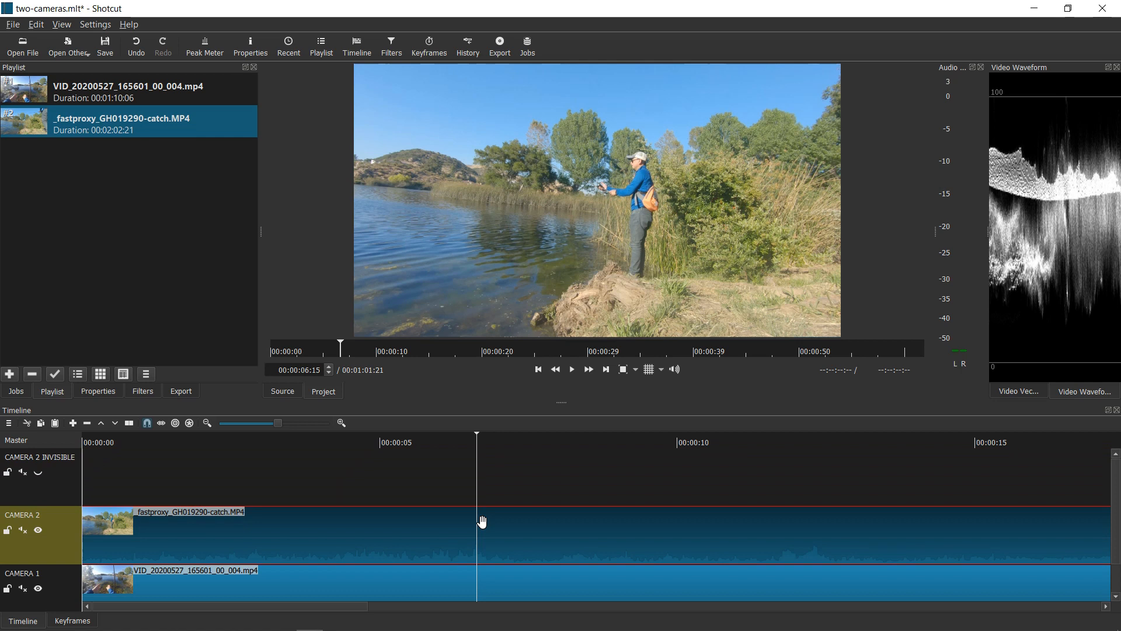
click(129, 424)
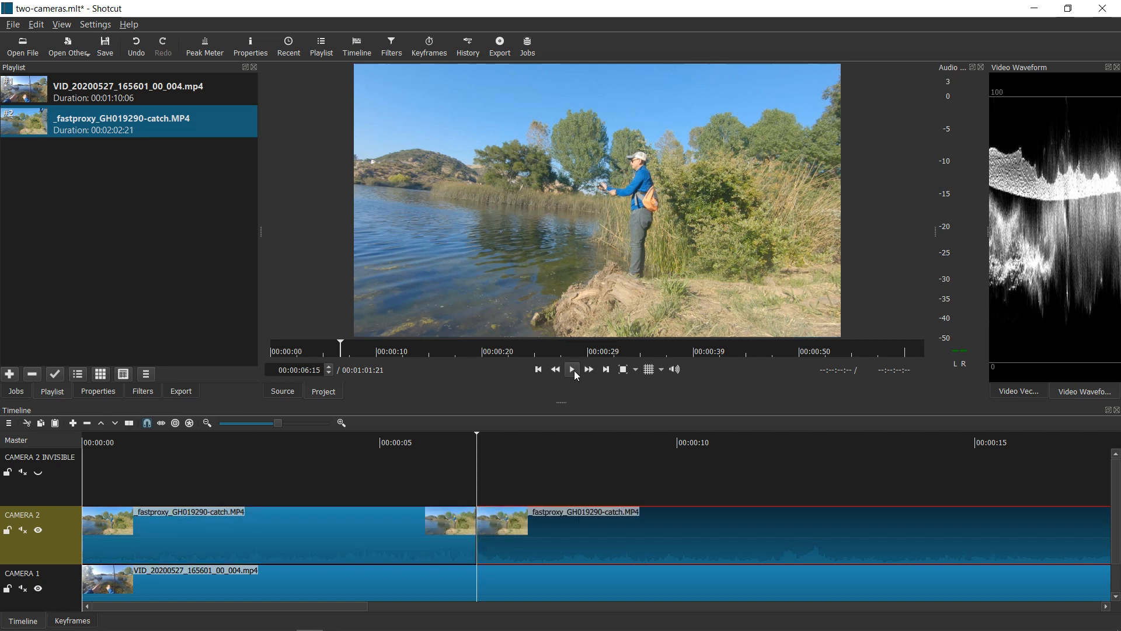
Hide CAMERA 2, play on through the CAMERA 1 footage, and split the CAMERA 2 clip at 00:00:14:01.
click(39, 530)
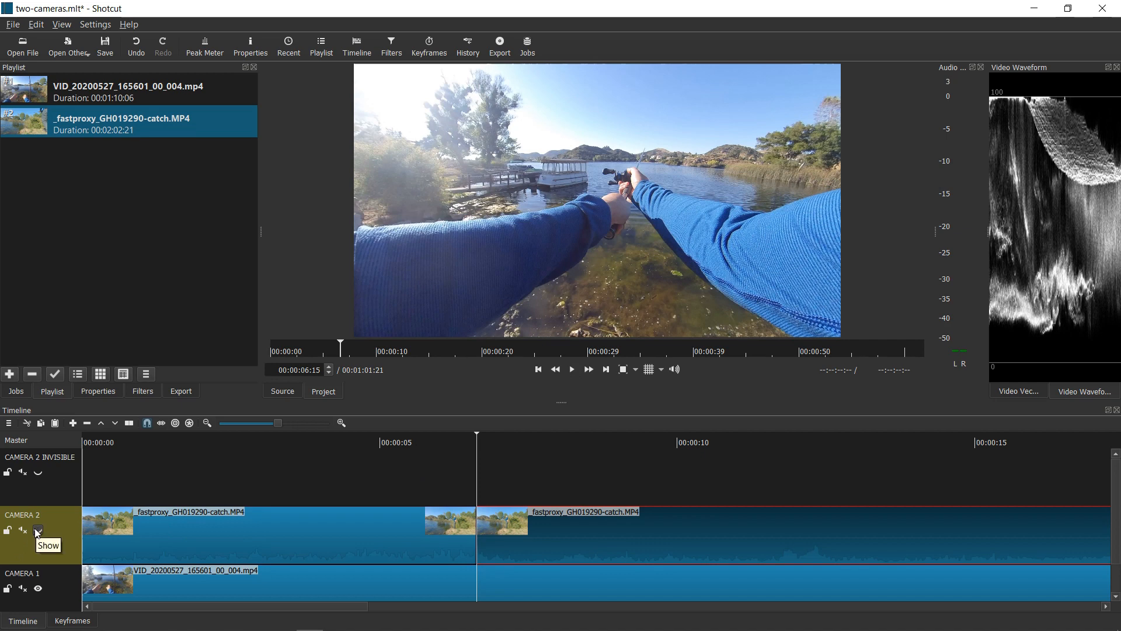
click(572, 370)
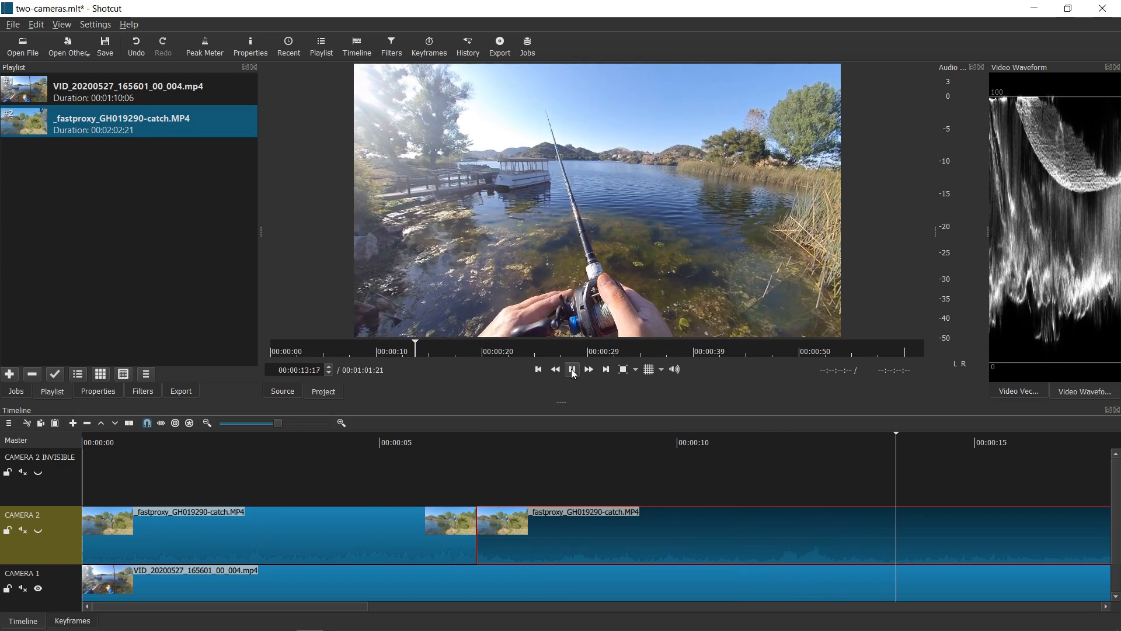
click(573, 373)
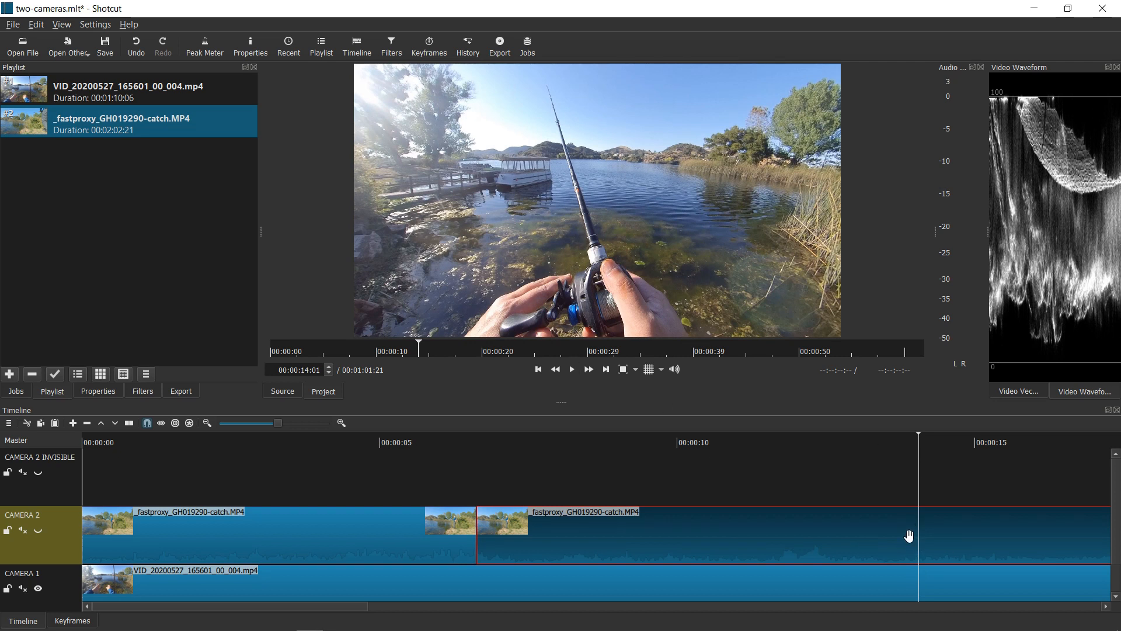
click(128, 423)
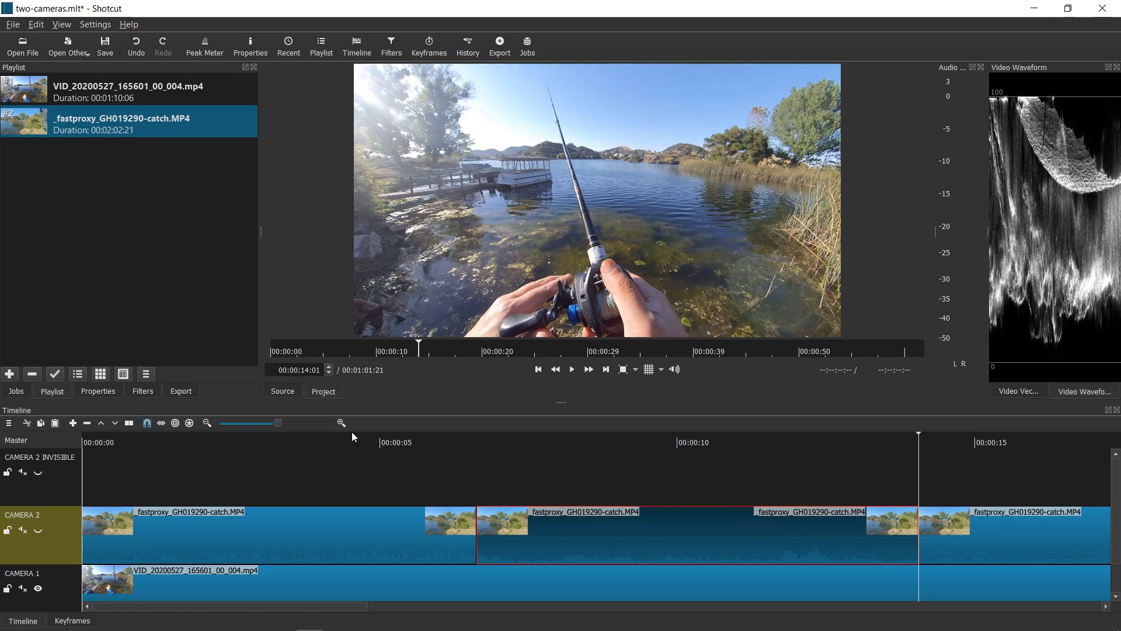
Show the CAMERA 2 track again and move its middle segment straight up onto the CAMERA 2 INVISIBLE track.
drag(282, 423, 264, 423)
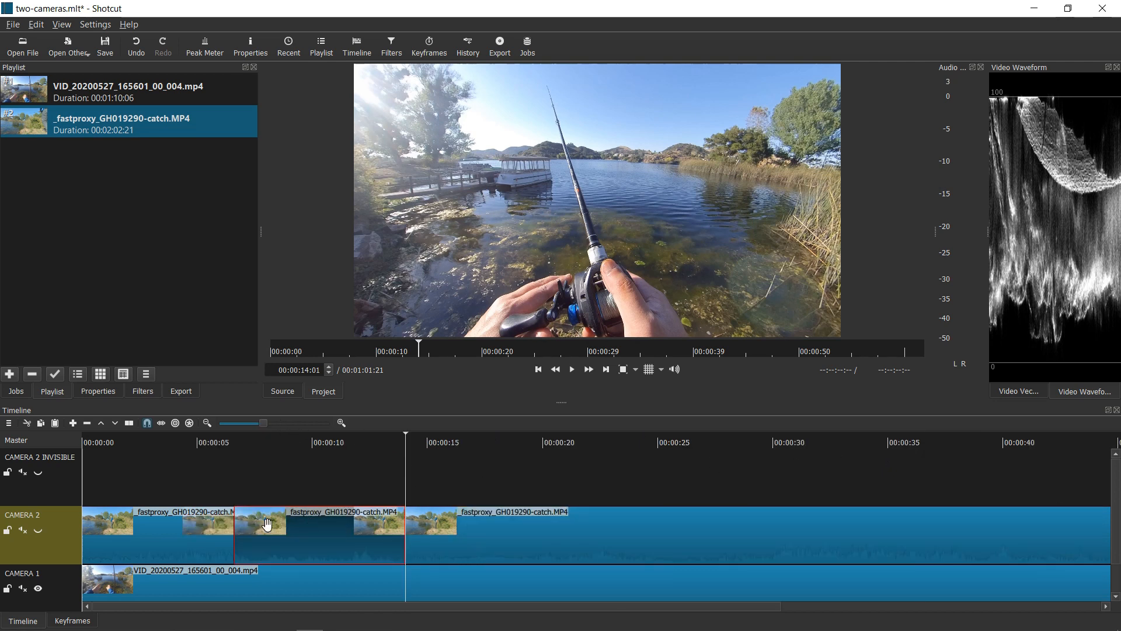
click(285, 445)
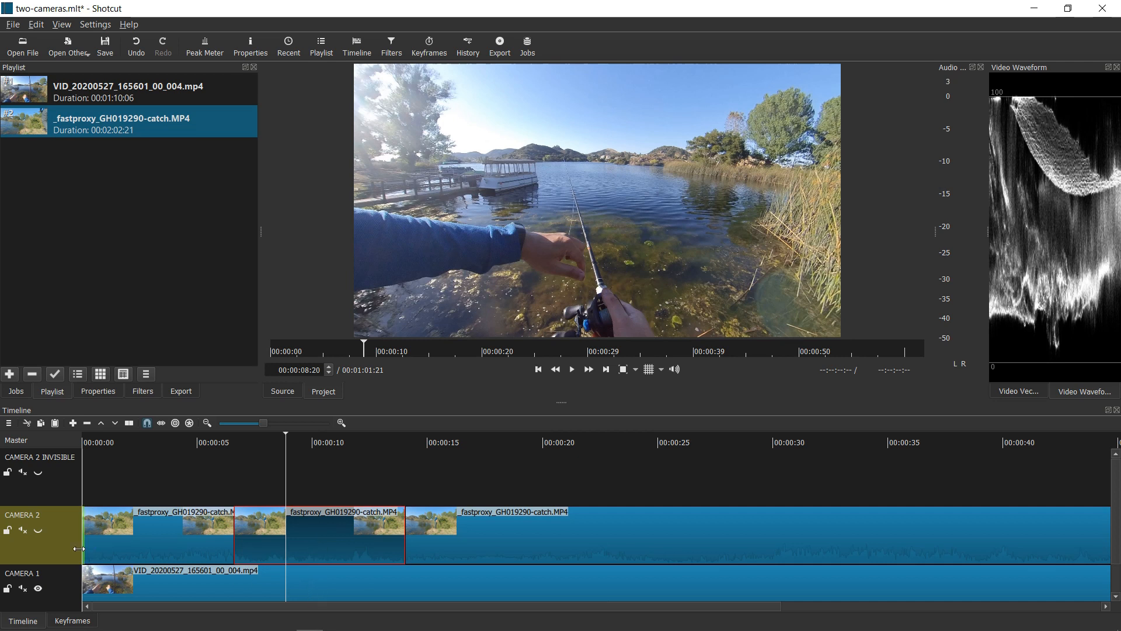
click(43, 529)
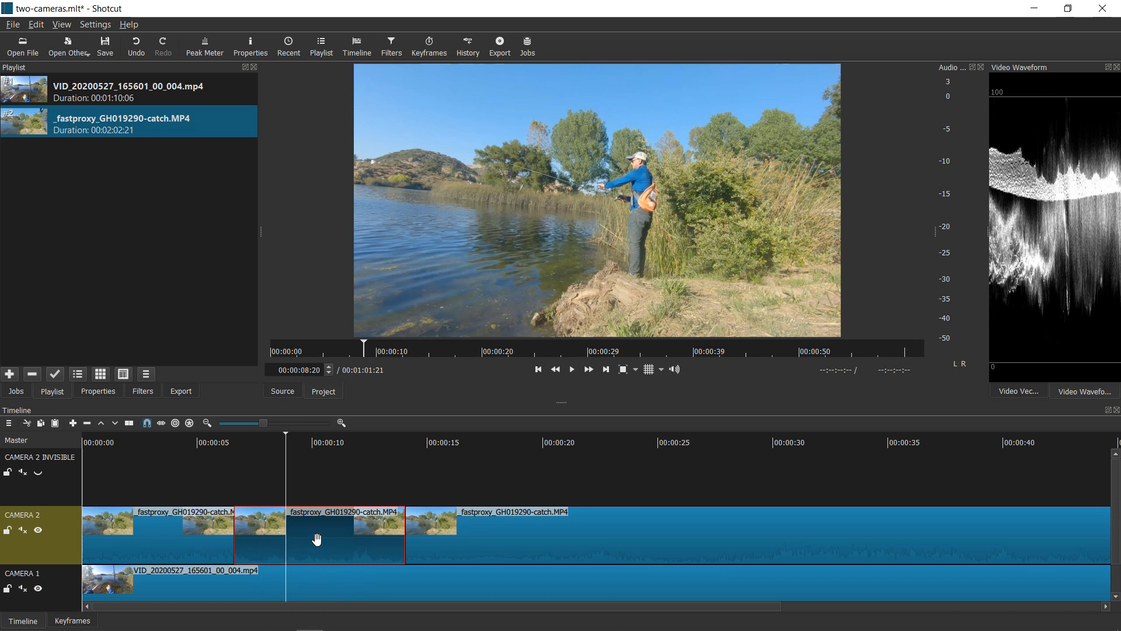
drag(317, 538, 322, 493)
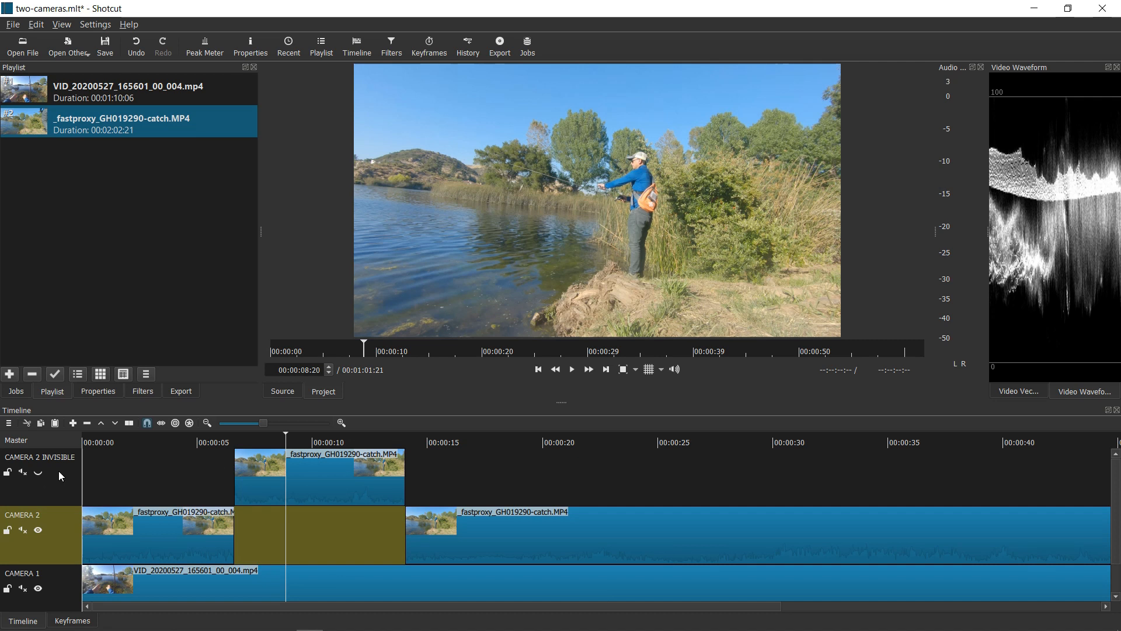
Scrub the playhead back and forth across the start of the moved segment to check the camera switch.
click(223, 438)
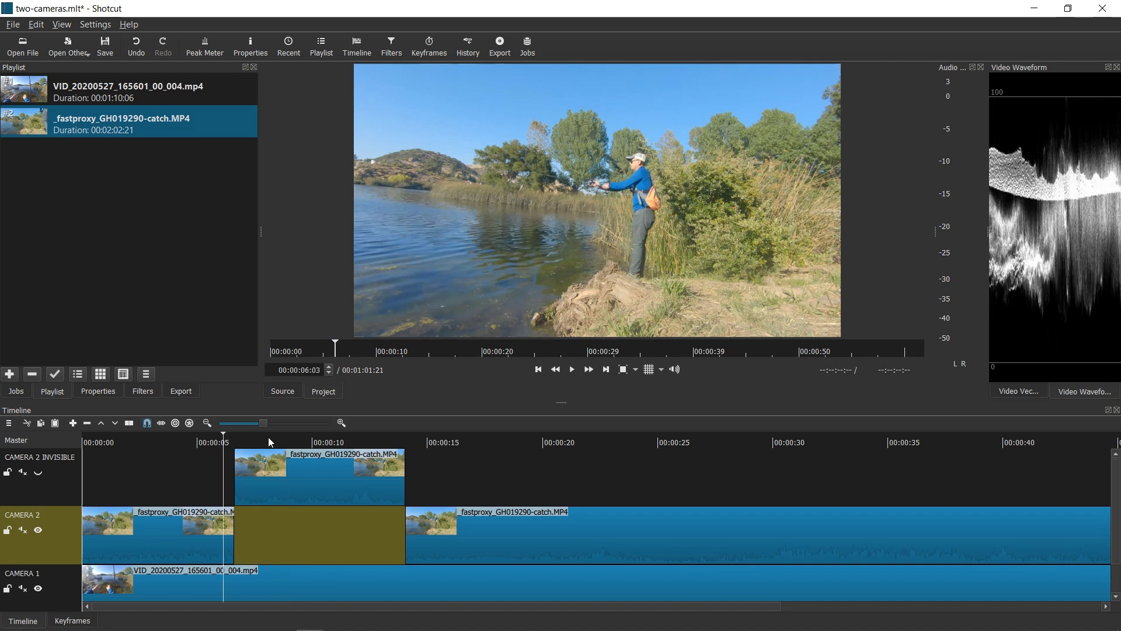
click(303, 437)
click(228, 443)
click(260, 442)
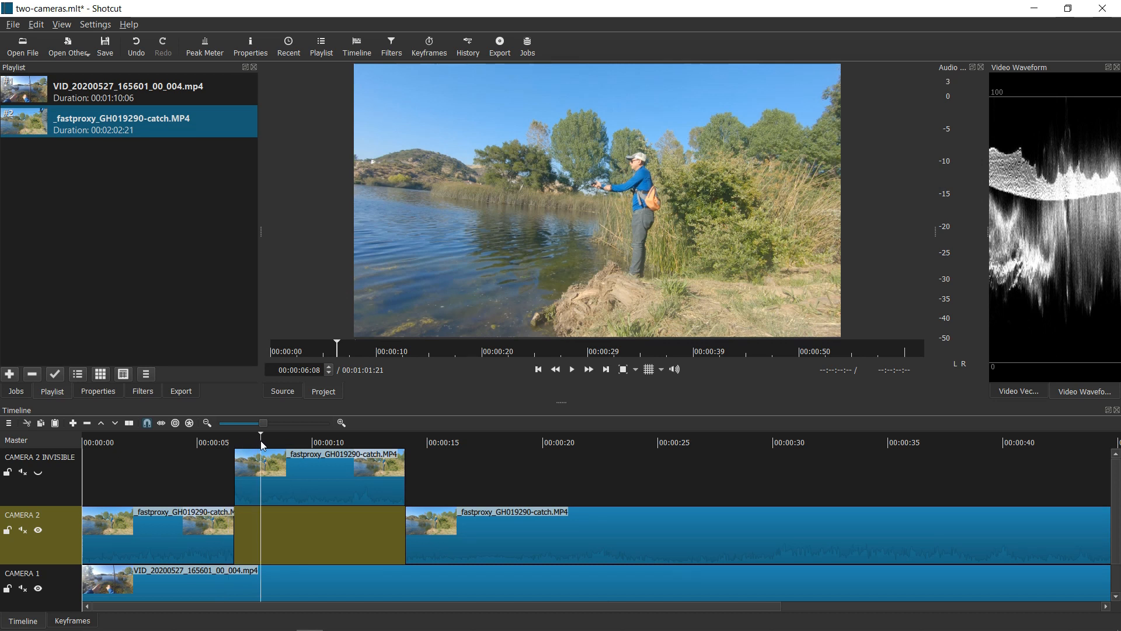
click(289, 442)
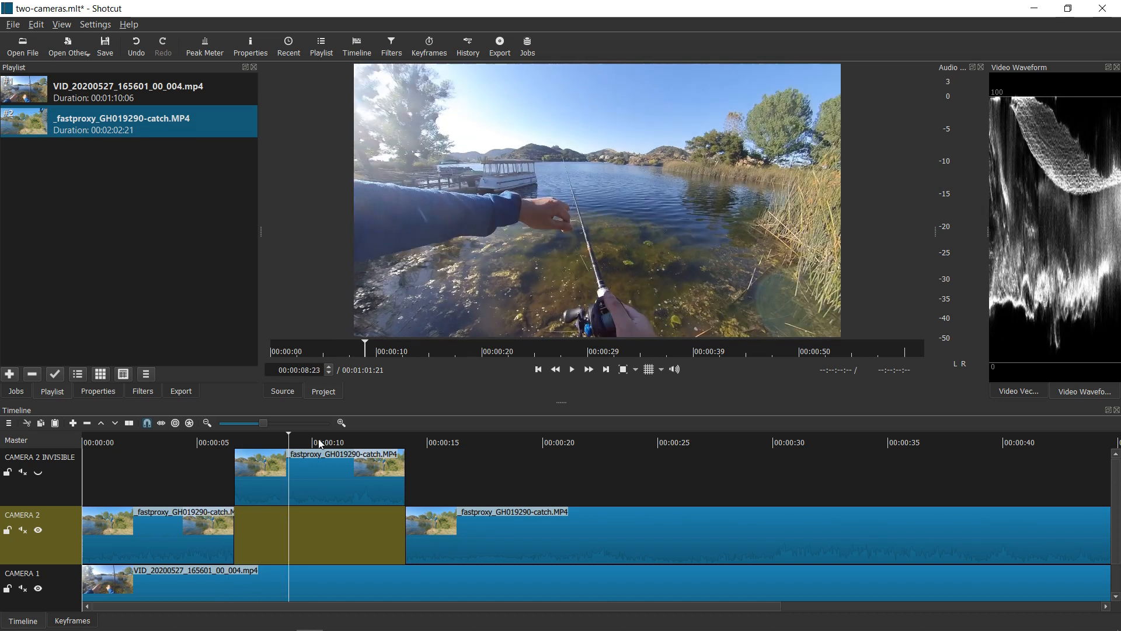
Select the moved segment and briefly show the CAMERA 2 INVISIBLE track to compare the preview, hiding the track again.
click(310, 467)
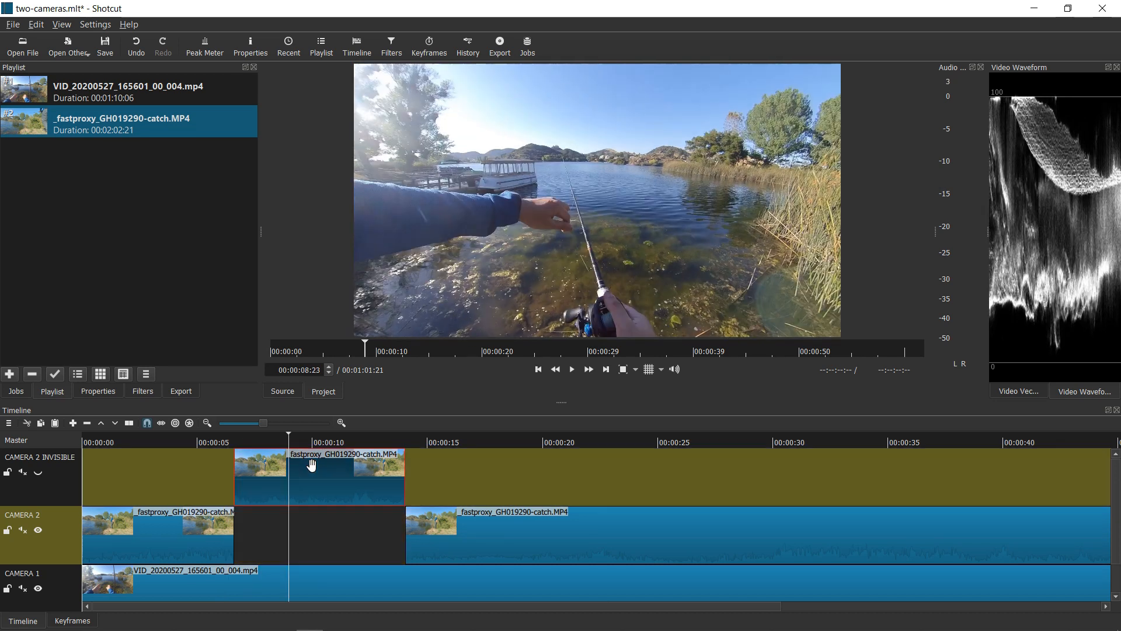
click(39, 473)
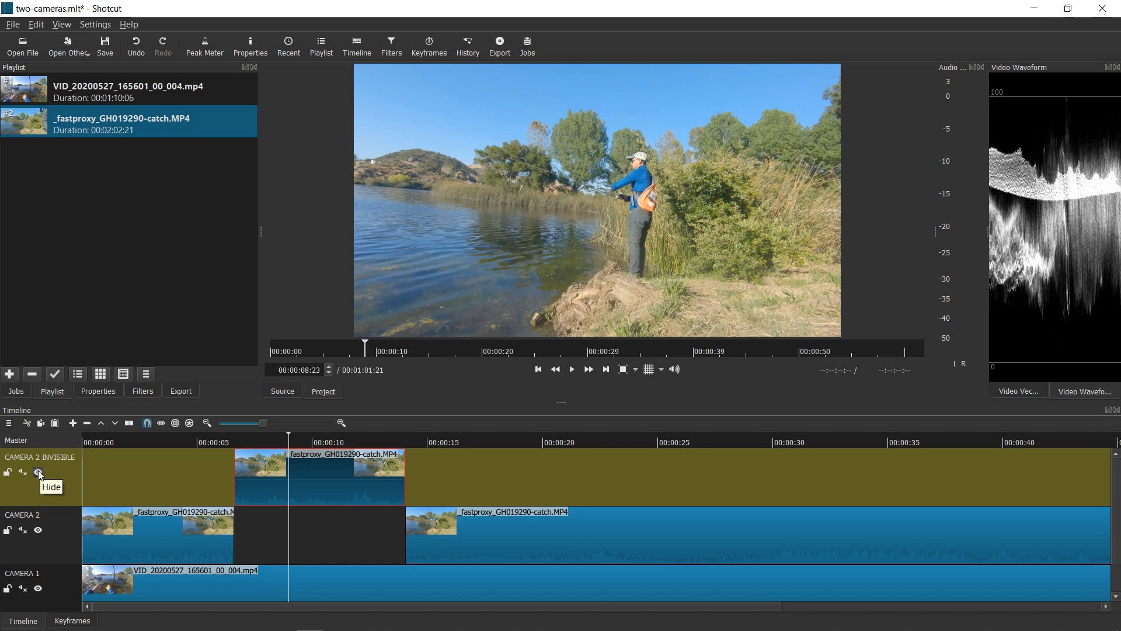
click(38, 472)
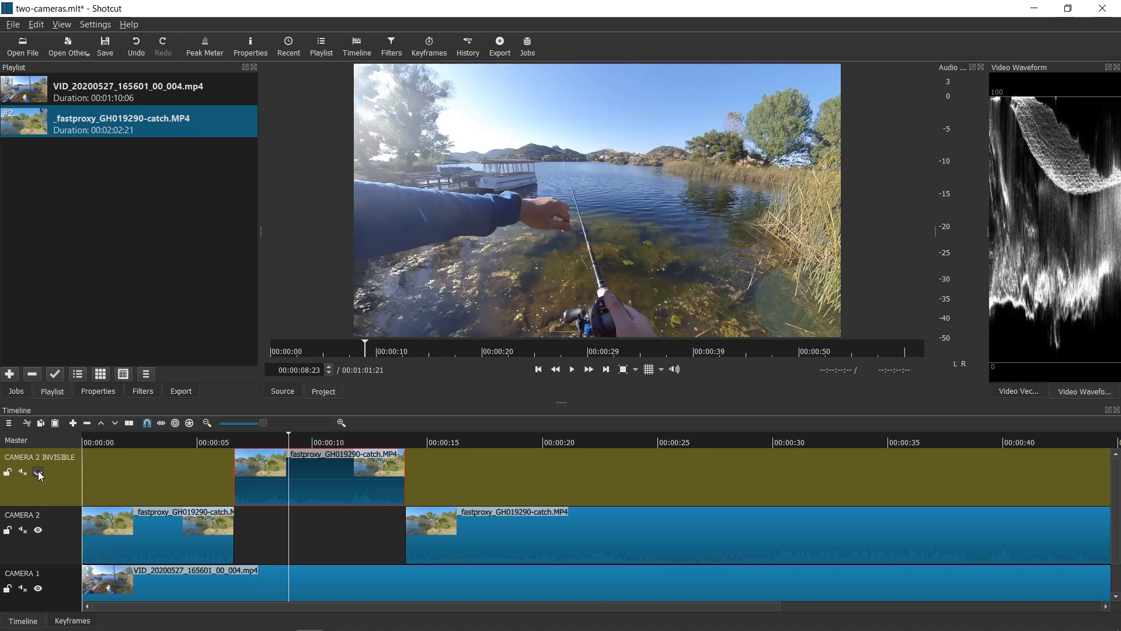
Play the edit from the start of the timeline through both camera switches.
click(226, 442)
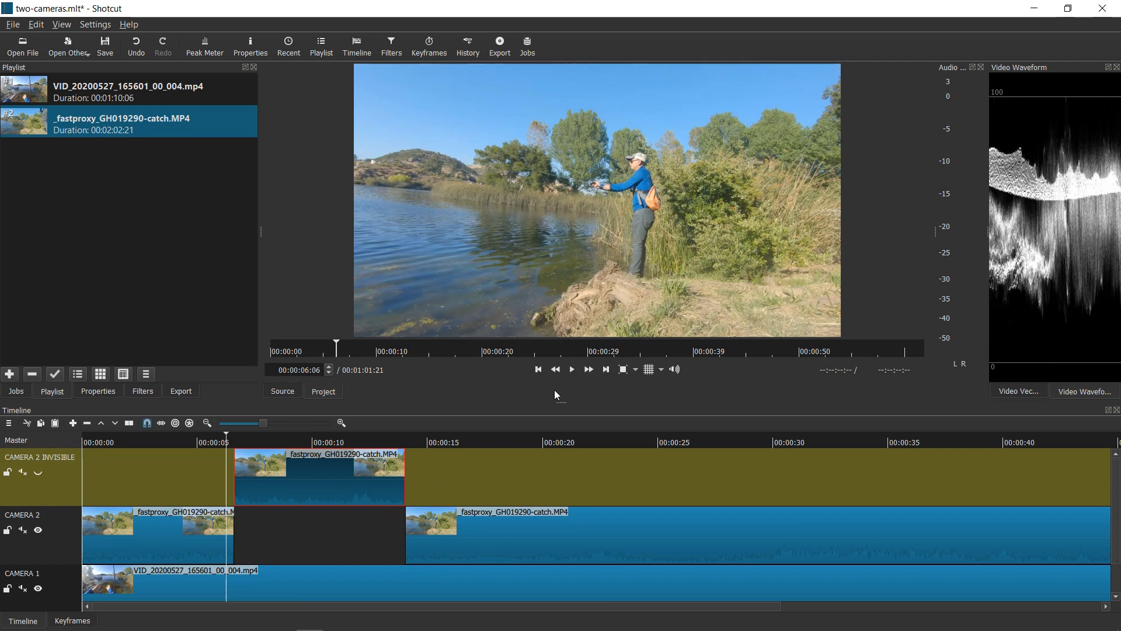
click(180, 434)
click(538, 369)
click(573, 370)
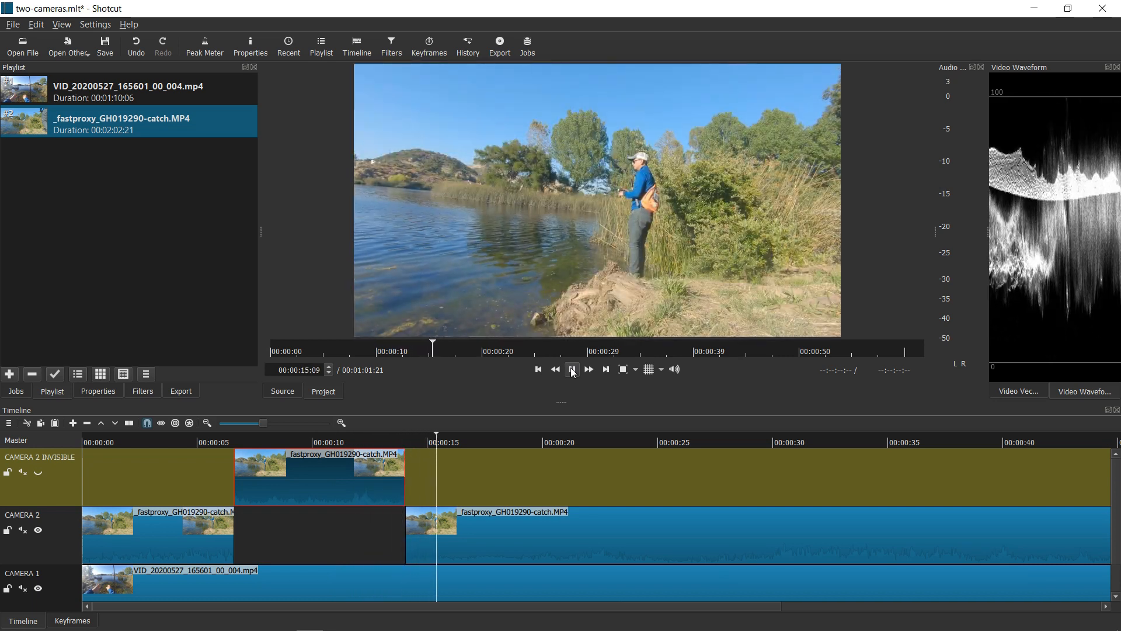
click(572, 369)
Find the next switching moment just after the second cut and split the last CAMERA 2 clip at 00:00:16:03.
click(442, 442)
click(572, 369)
click(570, 371)
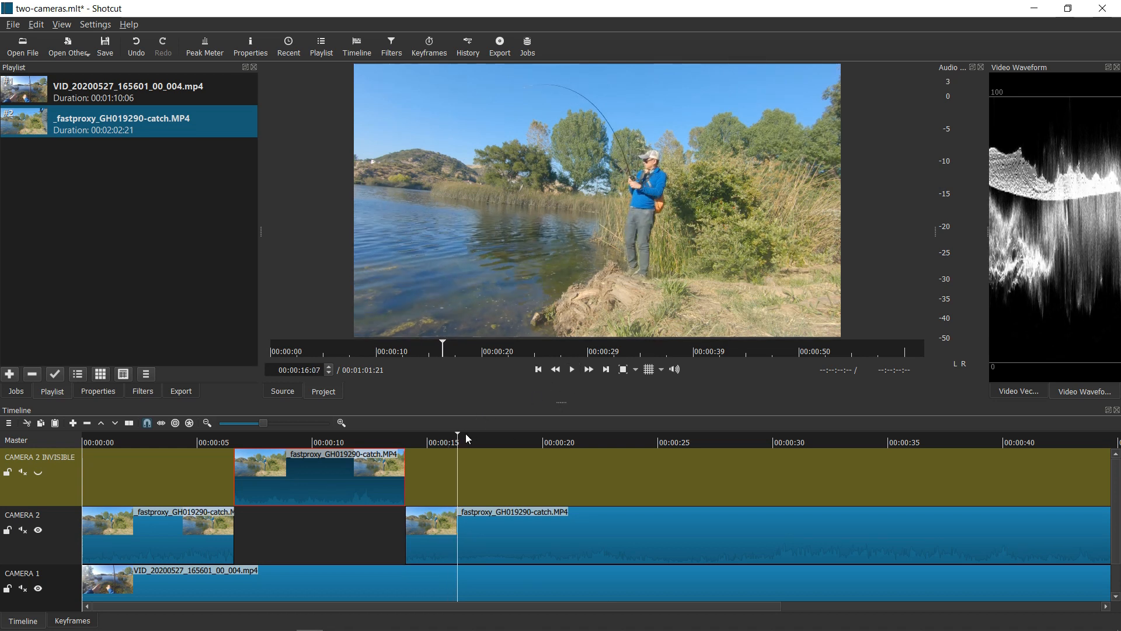
click(423, 442)
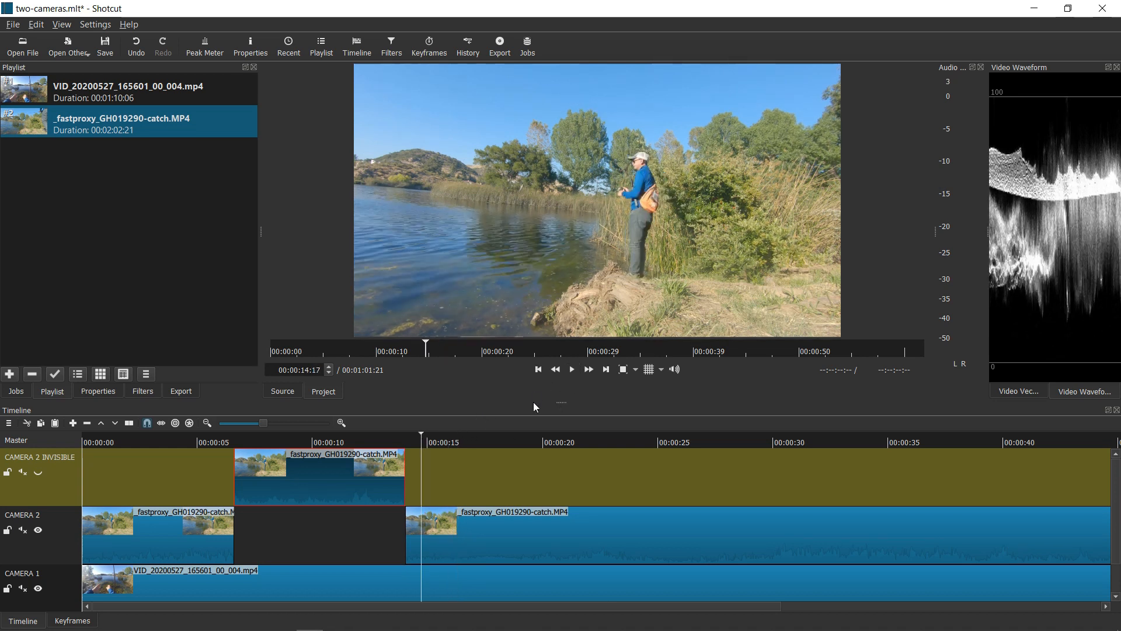
click(572, 372)
click(571, 372)
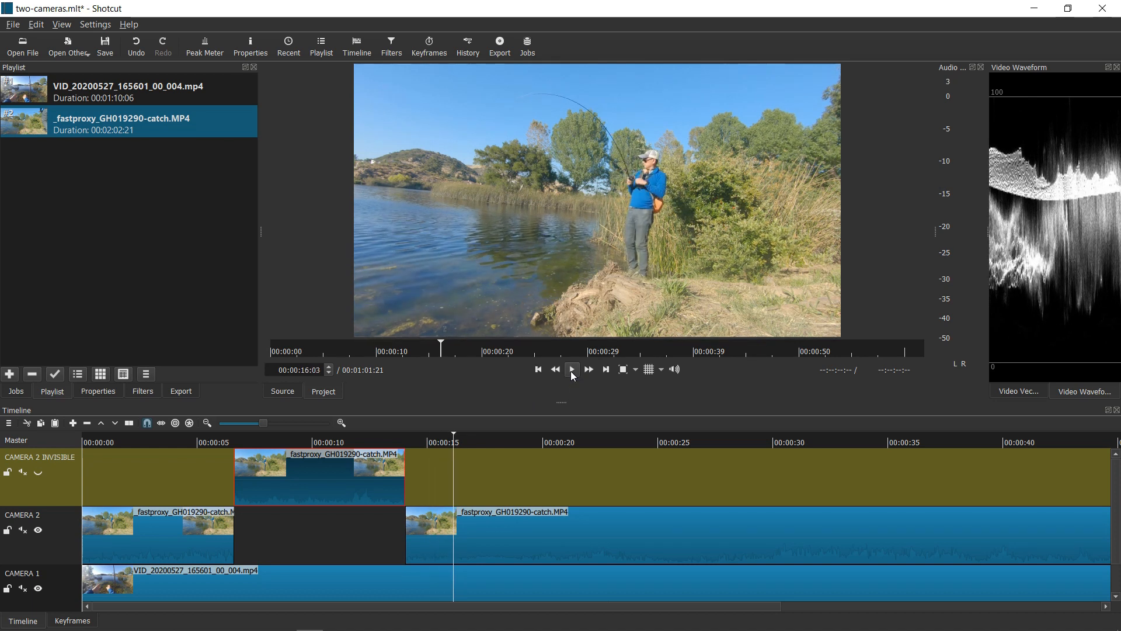
click(438, 536)
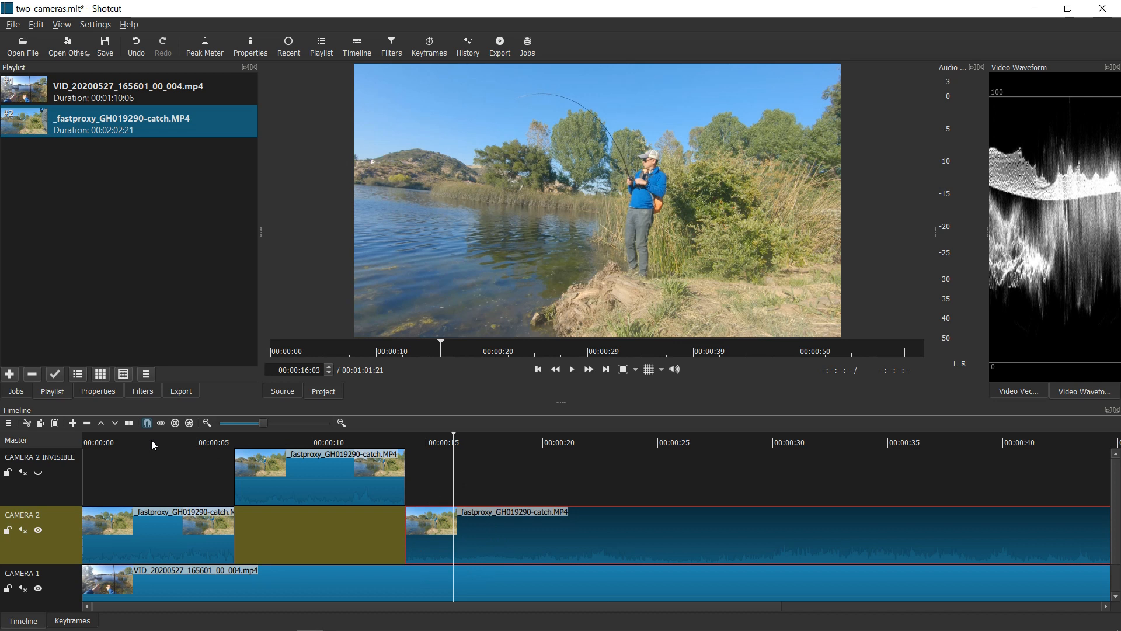
click(128, 422)
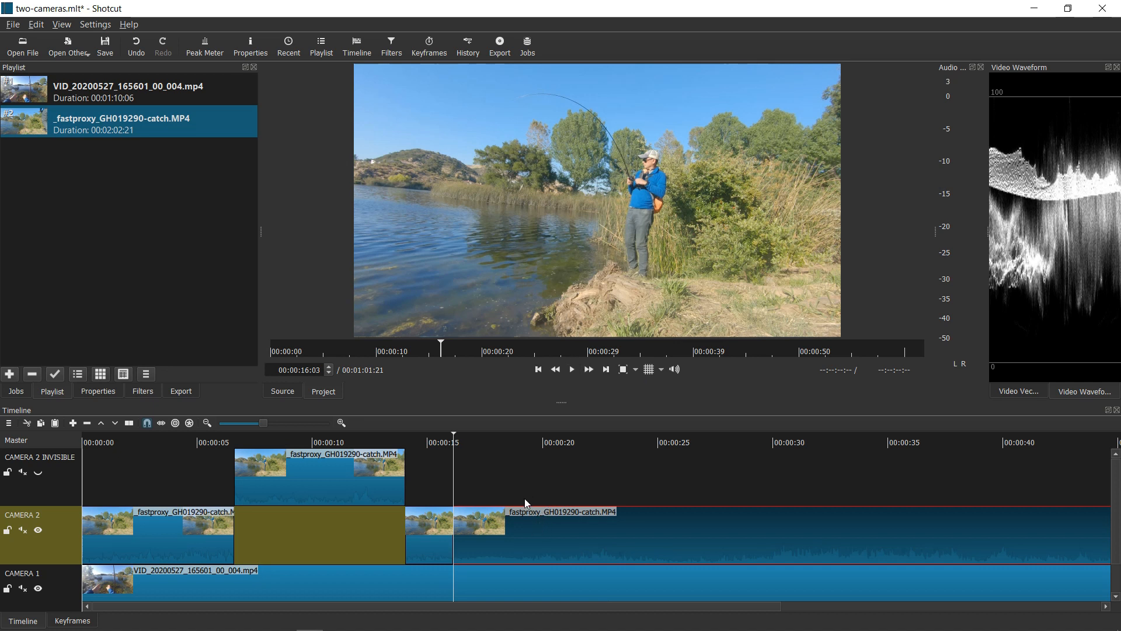
Move the CAMERA 2 segment after the new cut onto the CAMERA 2 INVISIBLE track and play the switch from 00:00:15:13.
drag(527, 520, 529, 500)
click(441, 435)
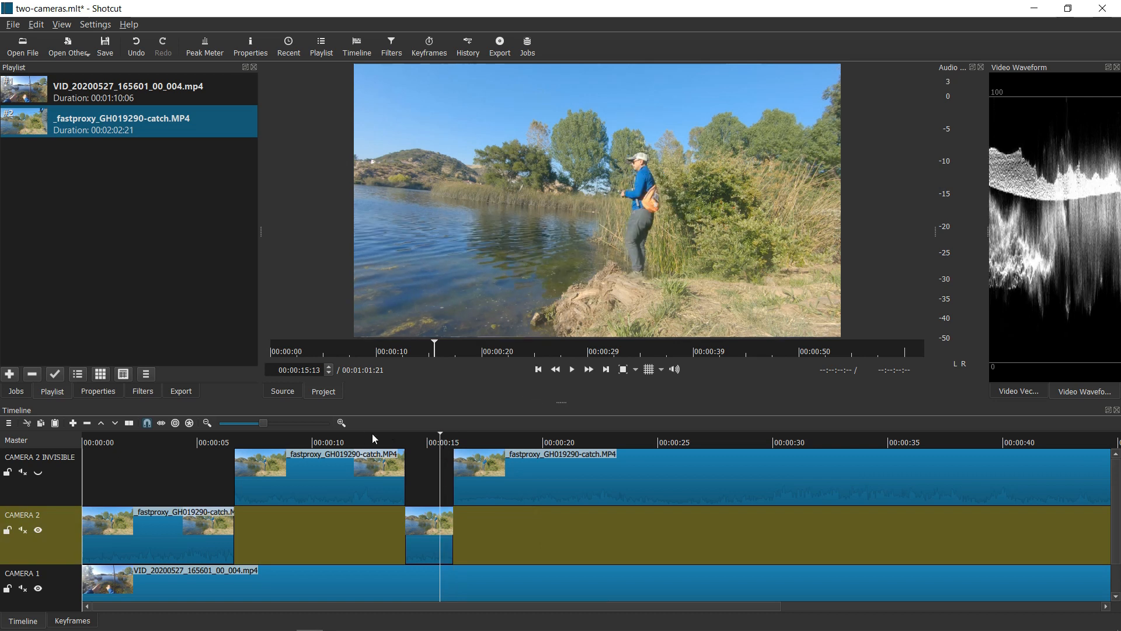
click(570, 370)
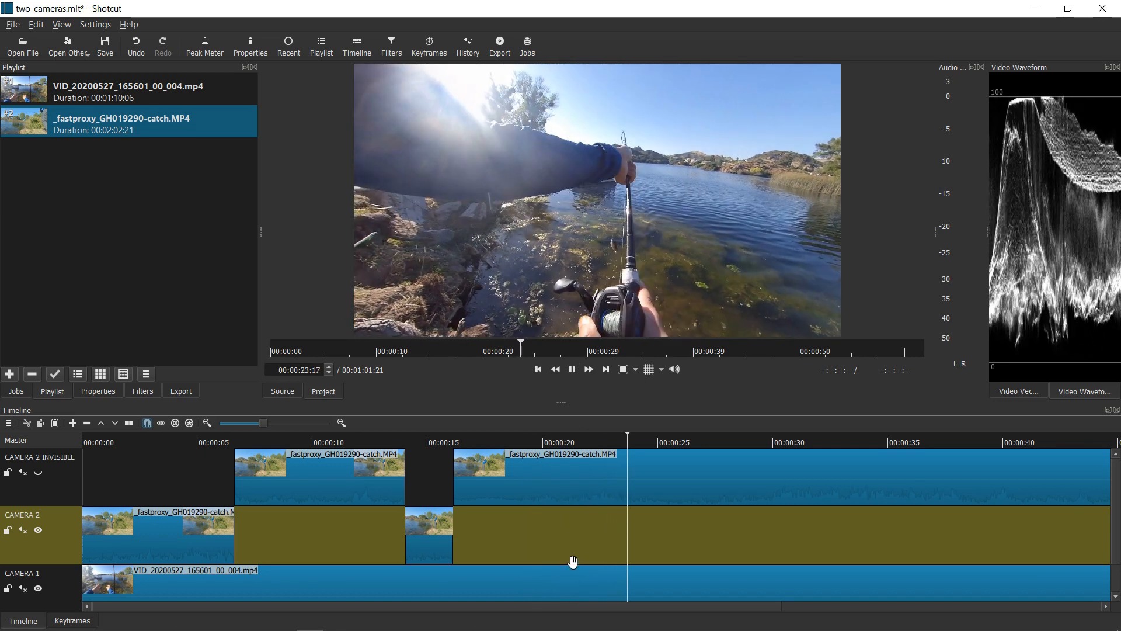
Play on to the next switching moment and split the last CAMERA 2 INVISIBLE clip at 00:00:27:08.
click(572, 369)
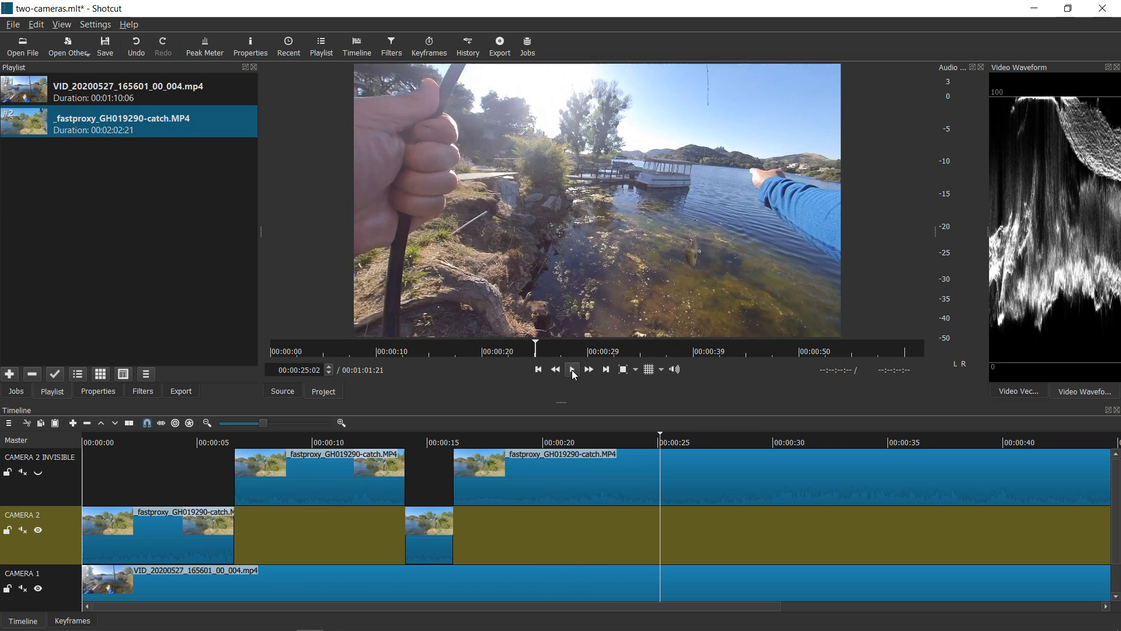
click(572, 372)
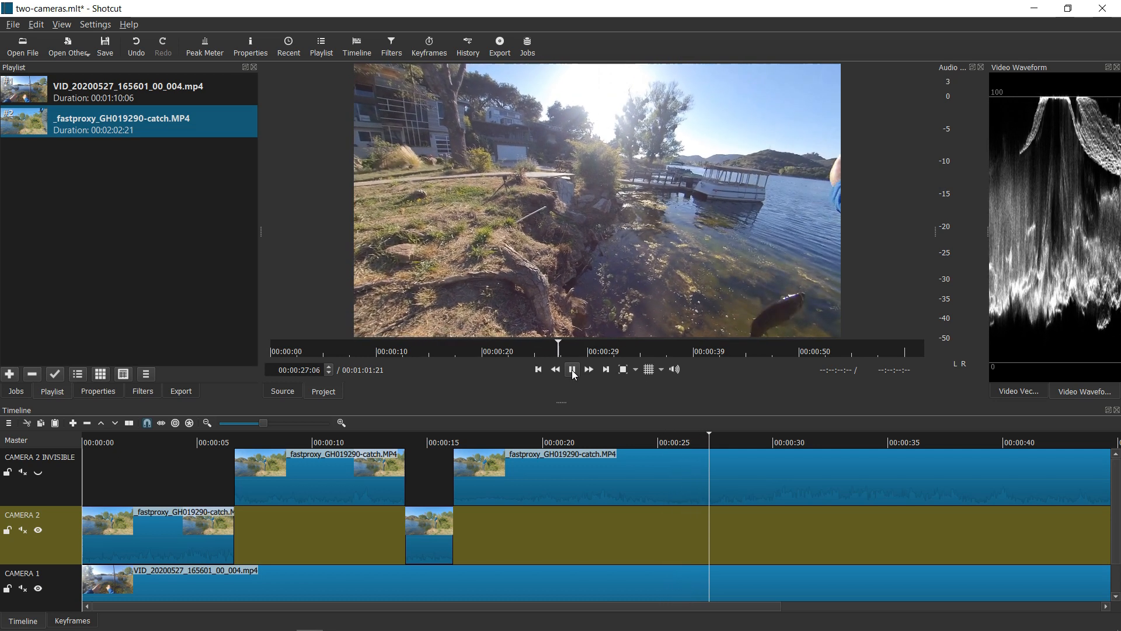
click(572, 370)
click(712, 440)
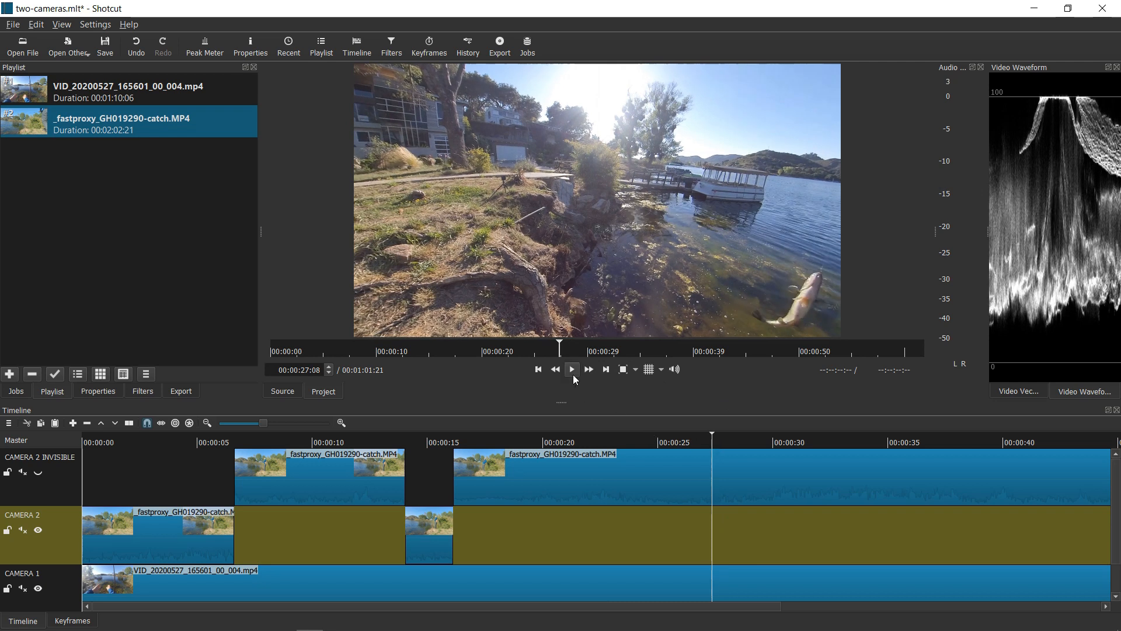
click(681, 473)
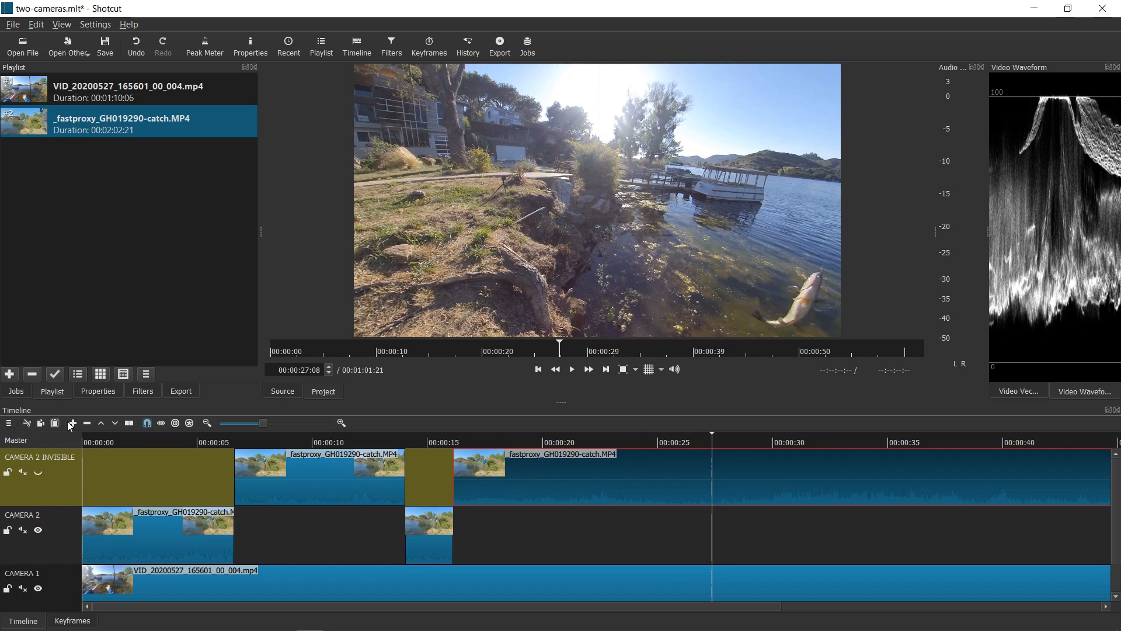
click(116, 424)
key(s)
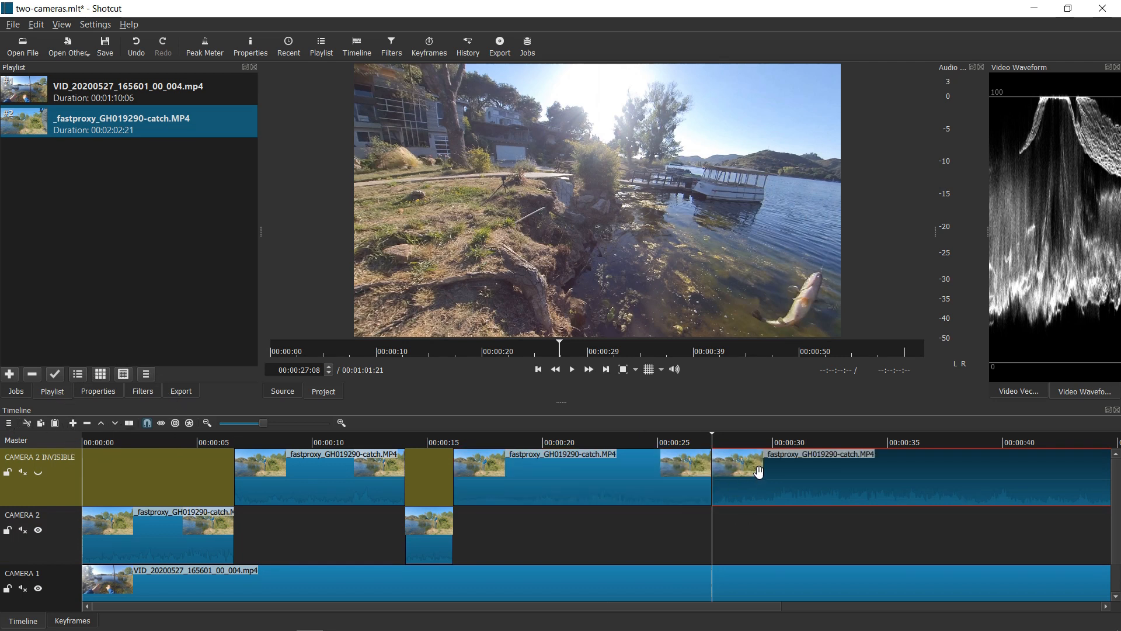
Move the segment after the new cut down onto the CAMERA 2 track and play the switch from 00:00:26:22.
drag(761, 503, 747, 534)
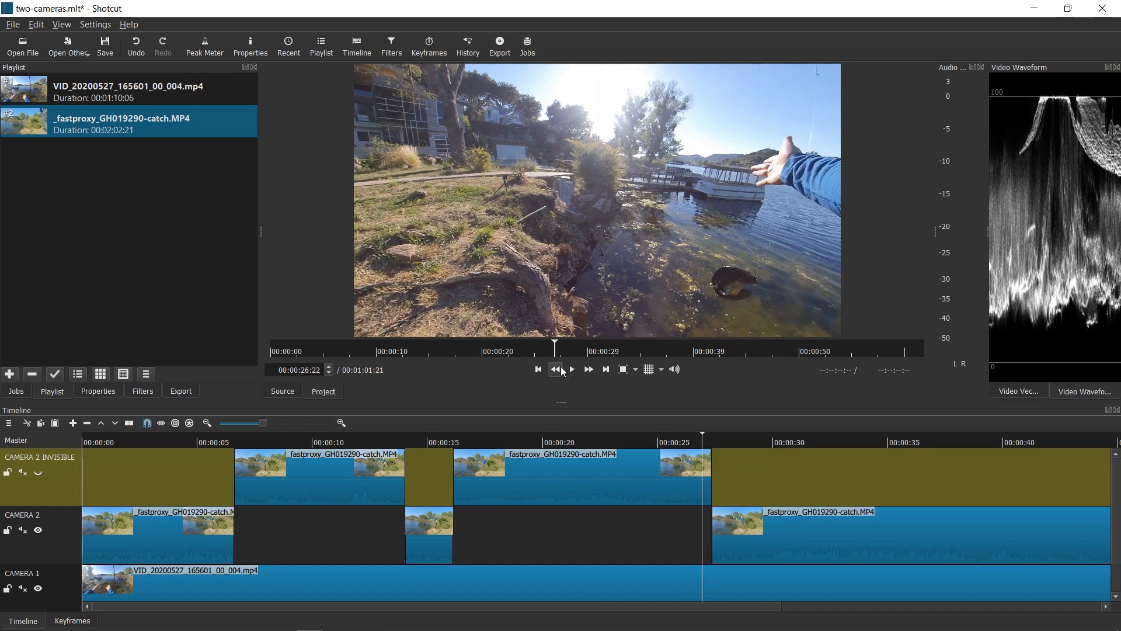
click(572, 369)
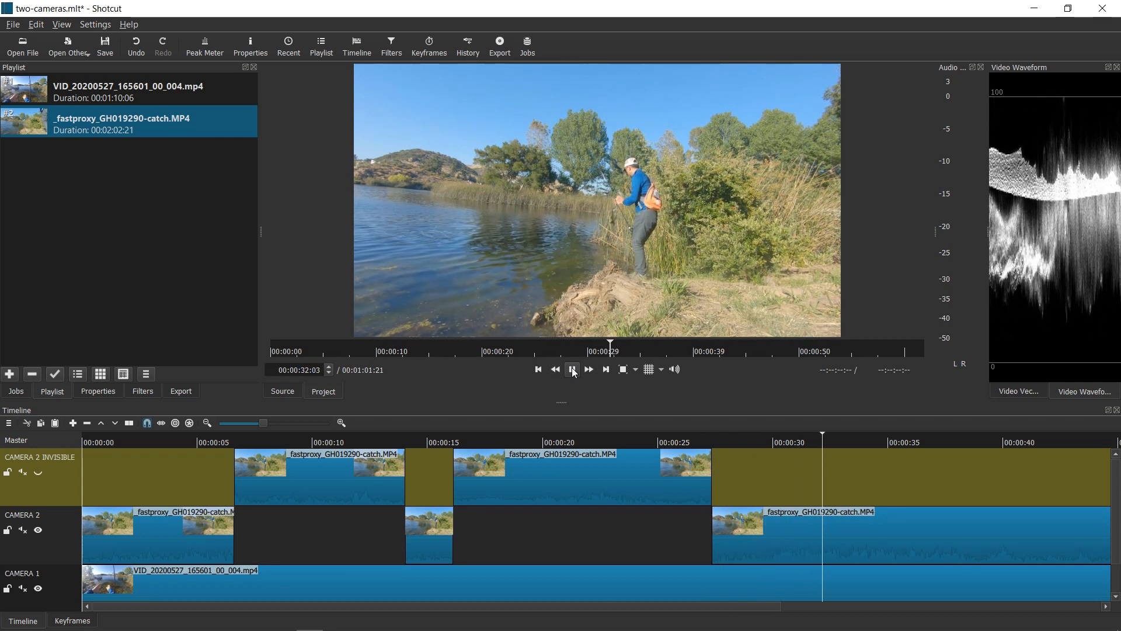
click(572, 371)
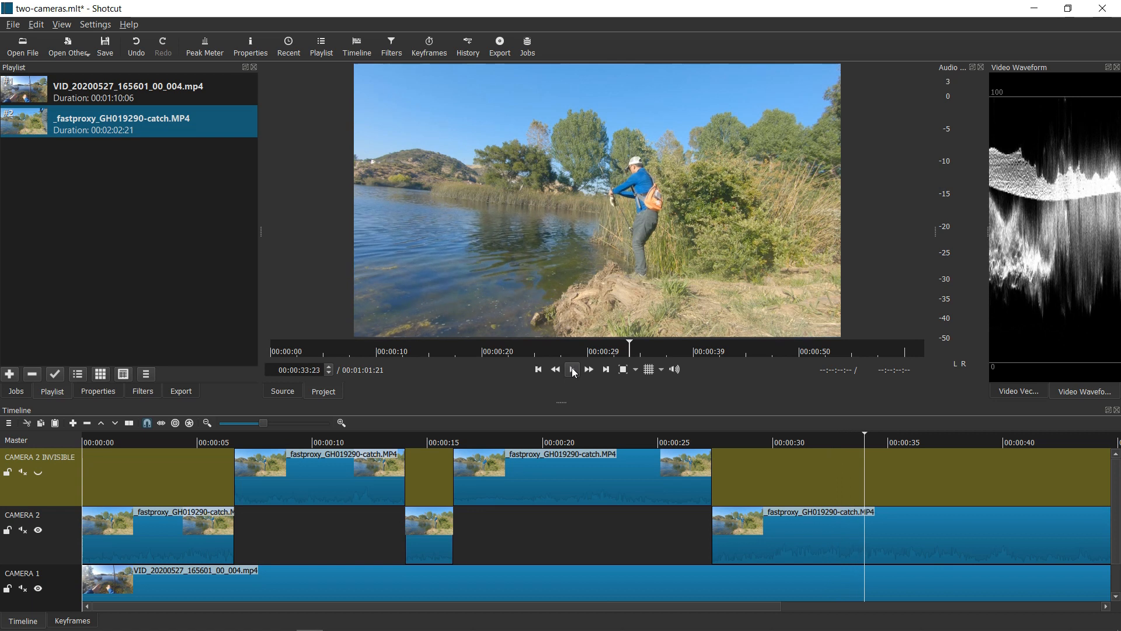
Find the next switching moment by playing the footage and split the last CAMERA 2 clip at 00:00:49:23.
drag(630, 608, 856, 629)
click(573, 373)
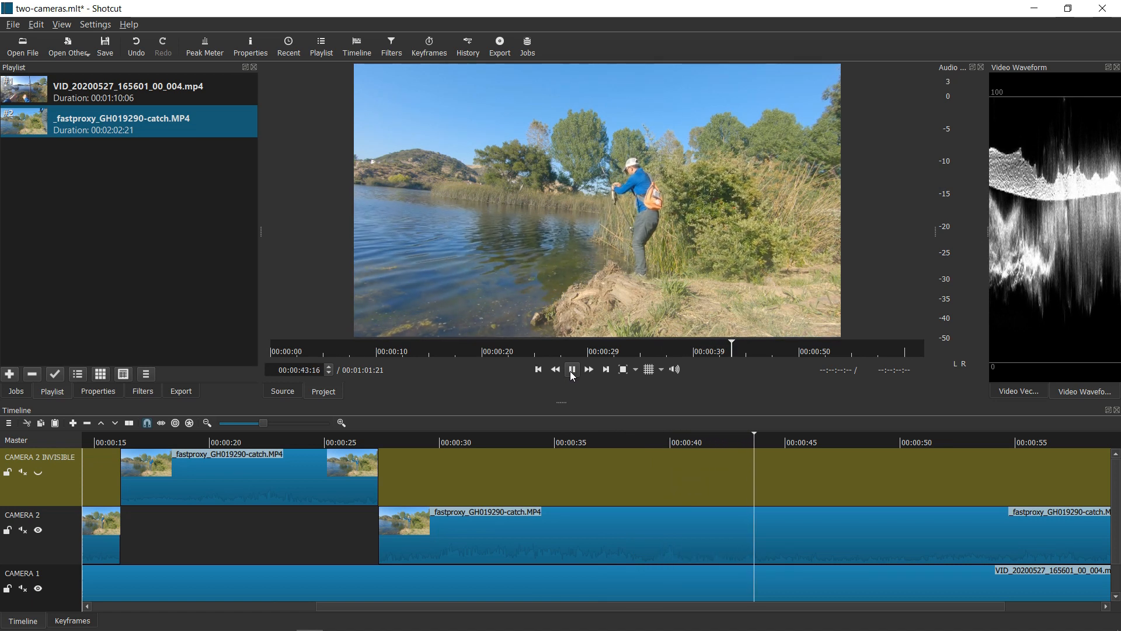
click(572, 369)
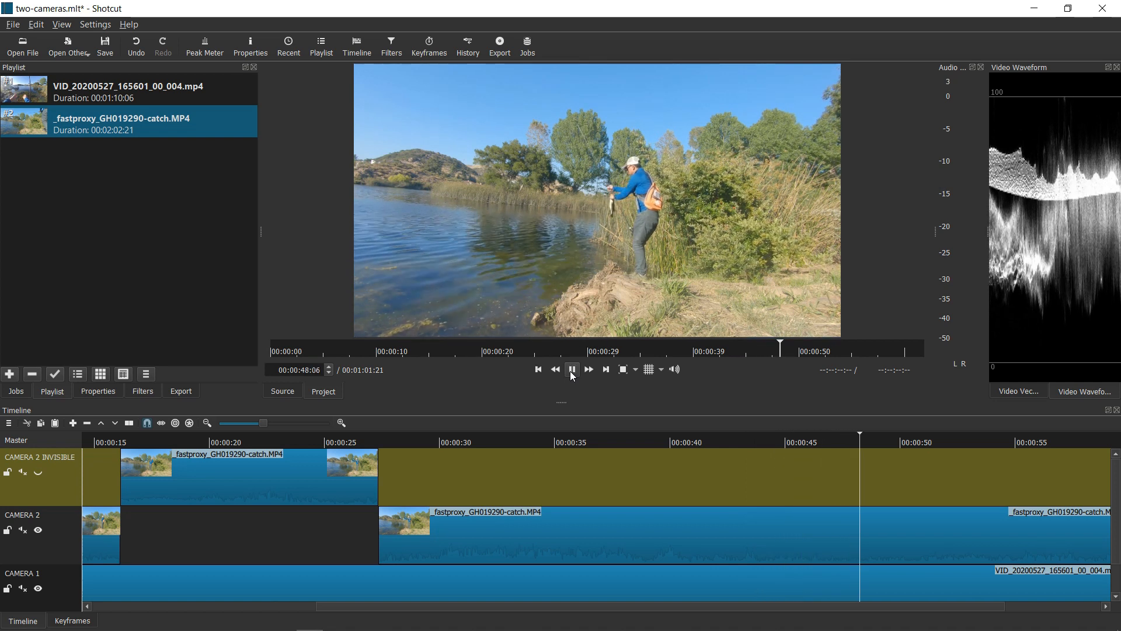
click(572, 374)
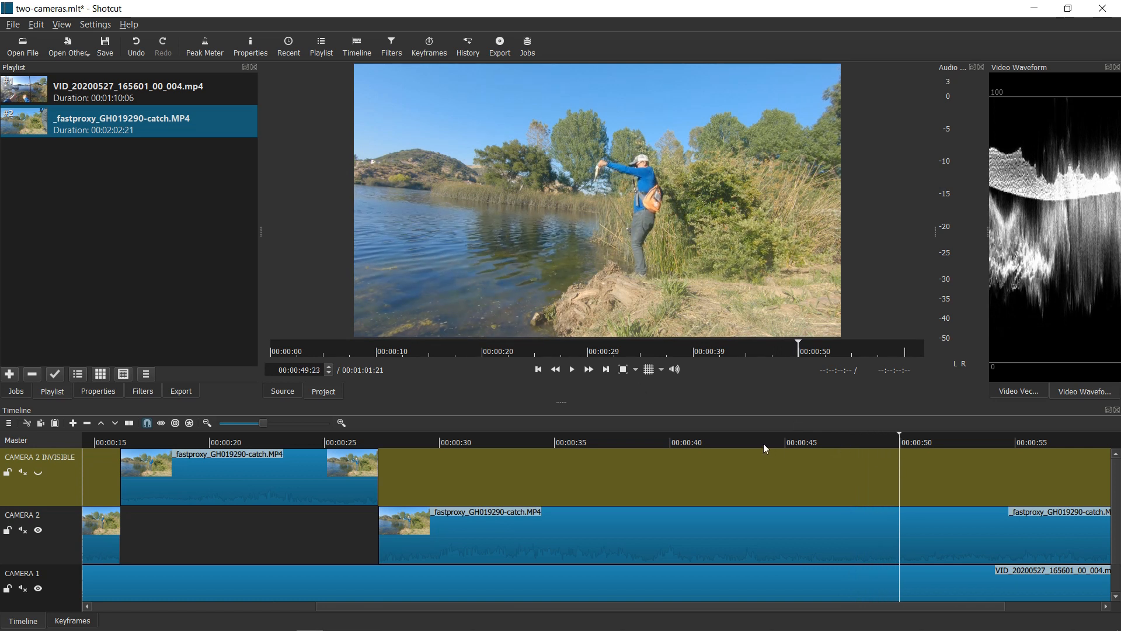
drag(892, 611, 1051, 627)
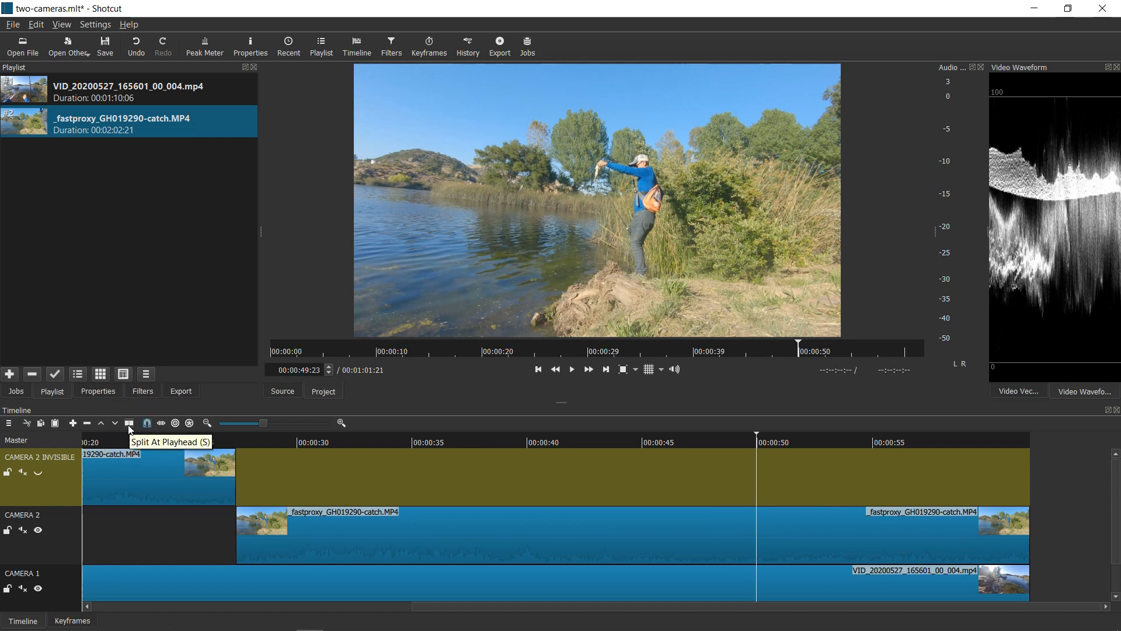
click(779, 522)
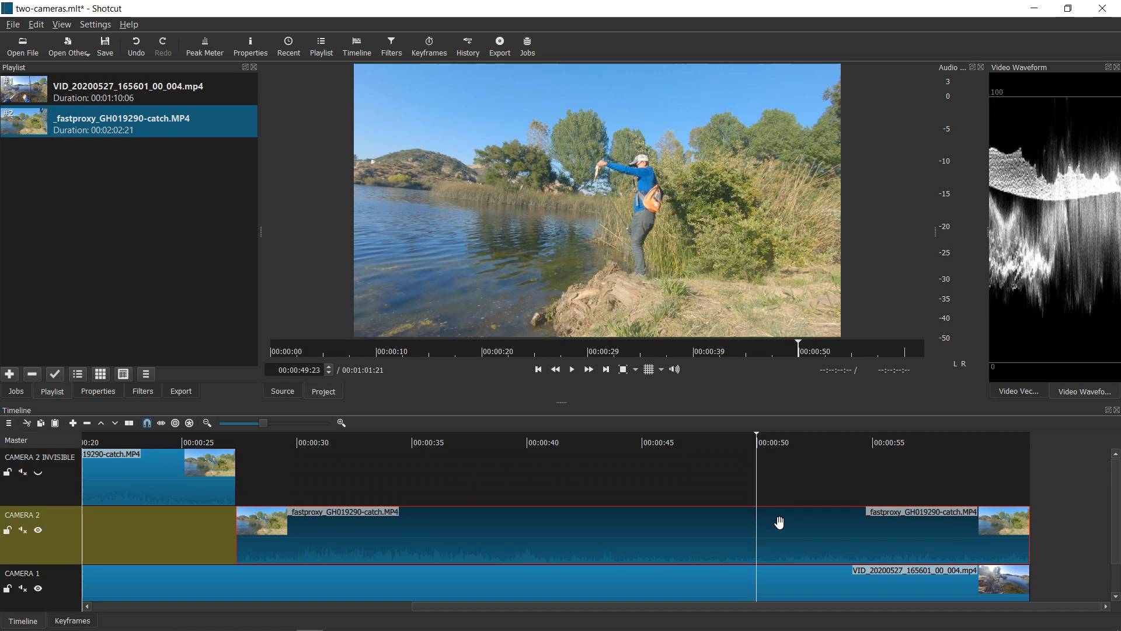
click(128, 423)
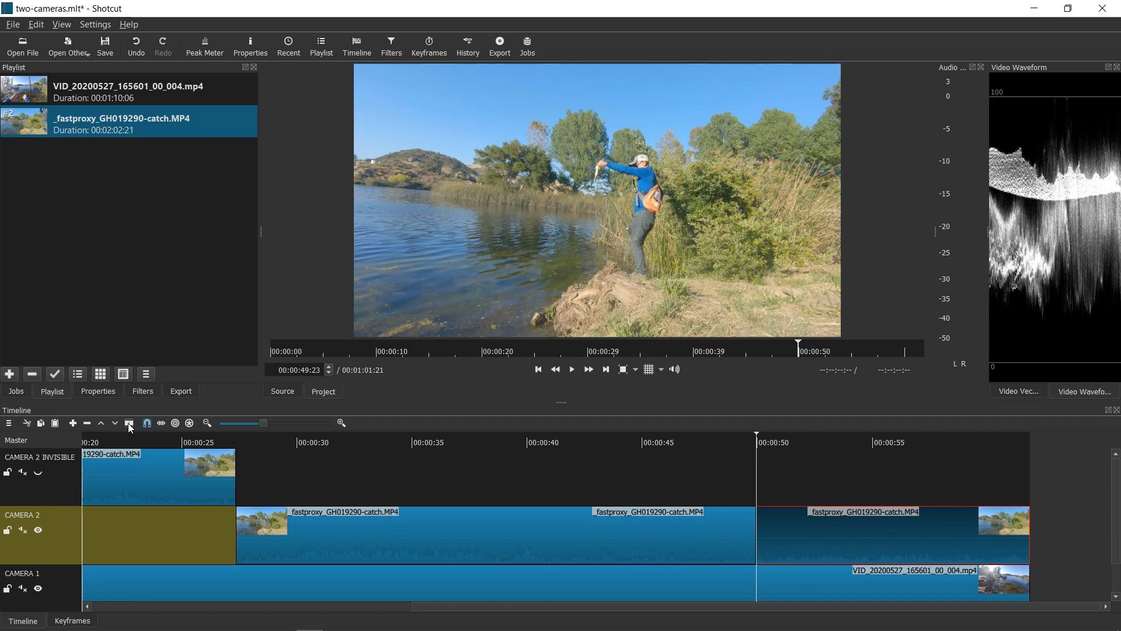
Move the CAMERA 2 segment after the cut onto the CAMERA 2 INVISIBLE track and play through the switch to 00:00:58:22.
drag(836, 526, 838, 470)
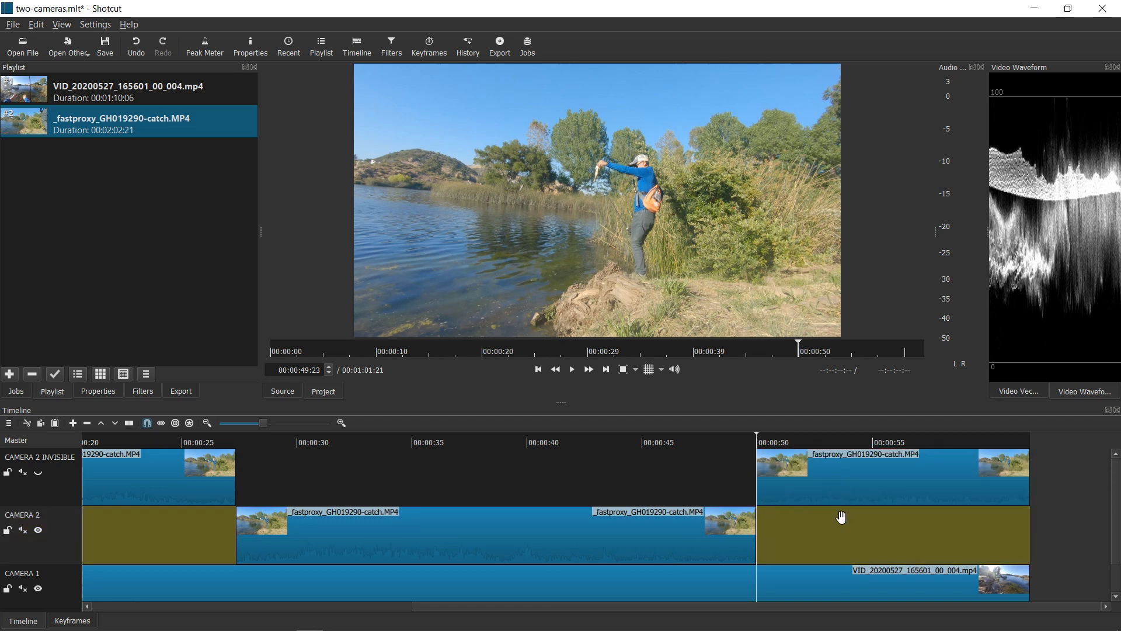
click(570, 371)
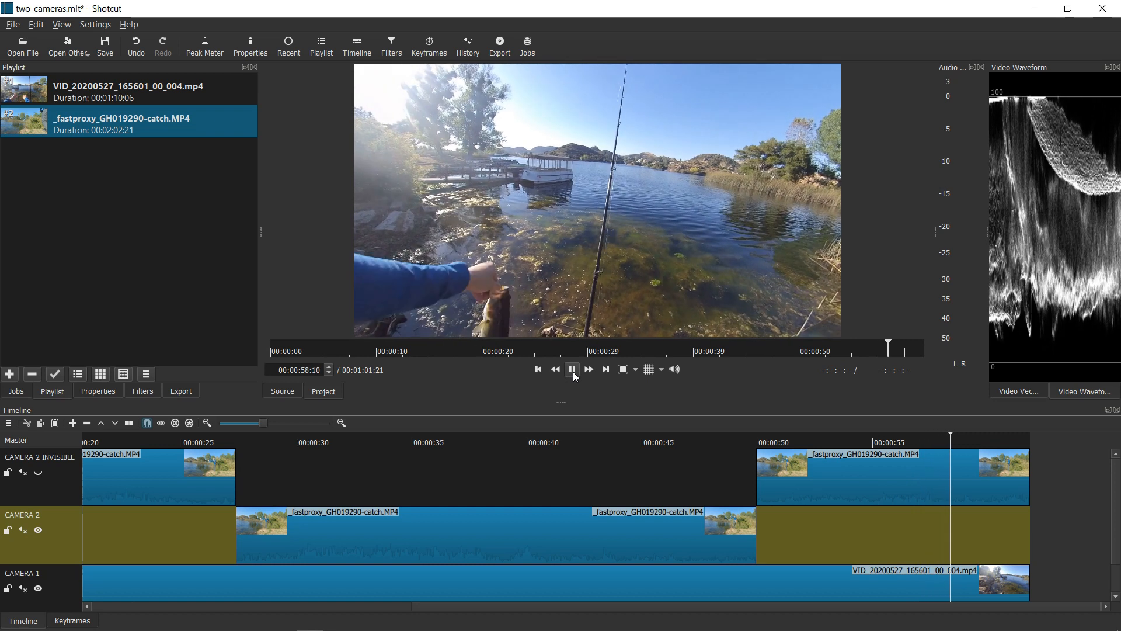
click(572, 369)
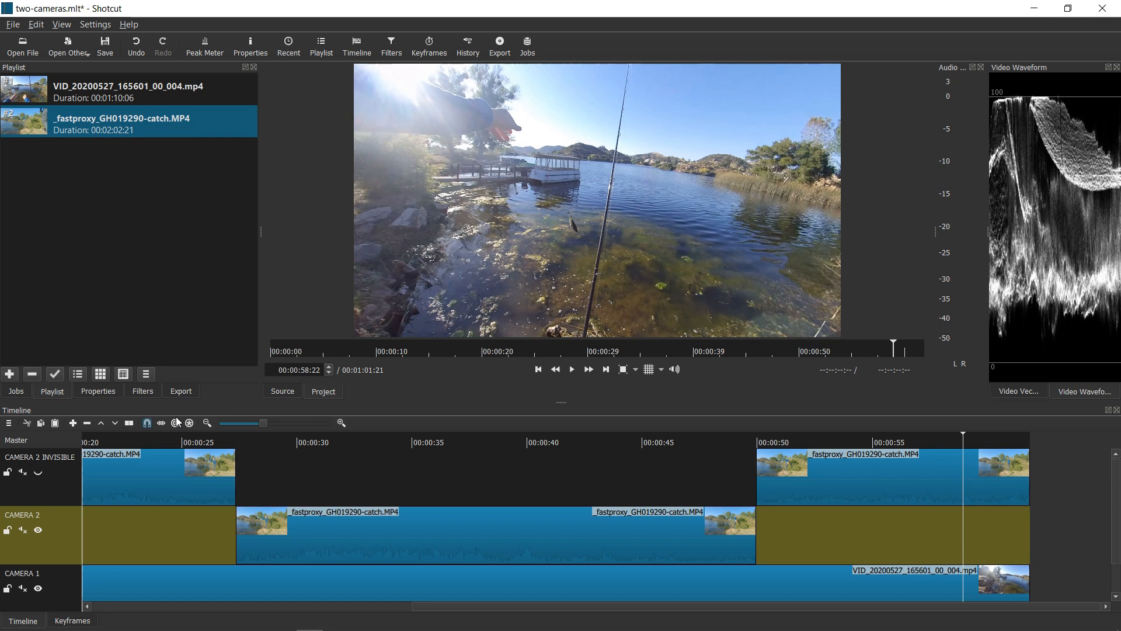
Split the last CAMERA 2 INVISIBLE clip at 00:00:58:22.
click(129, 423)
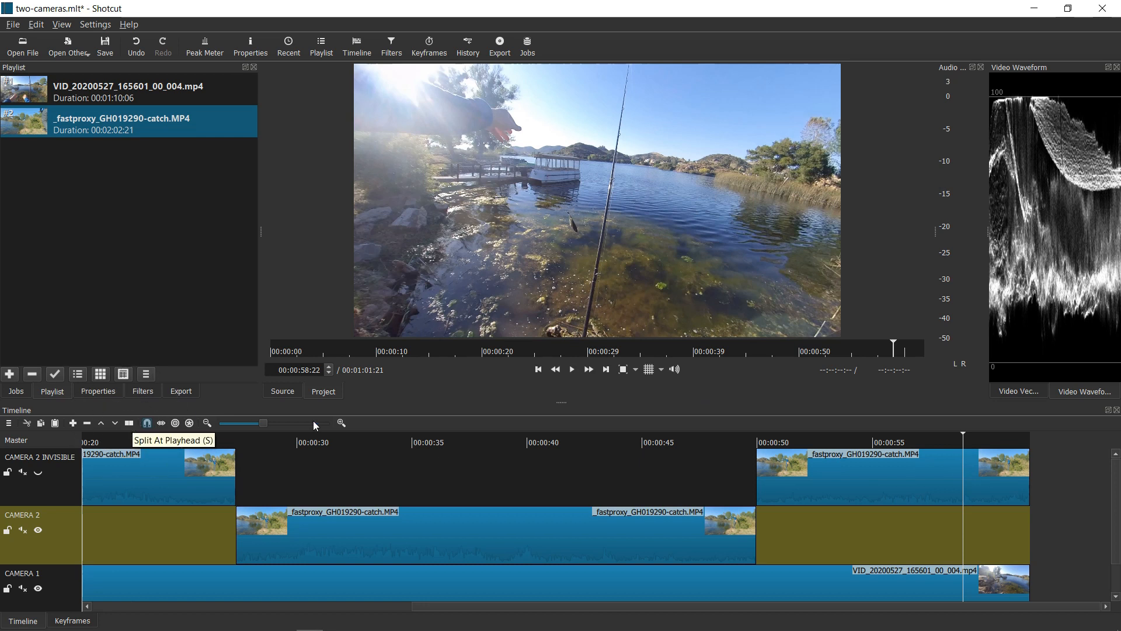
click(937, 488)
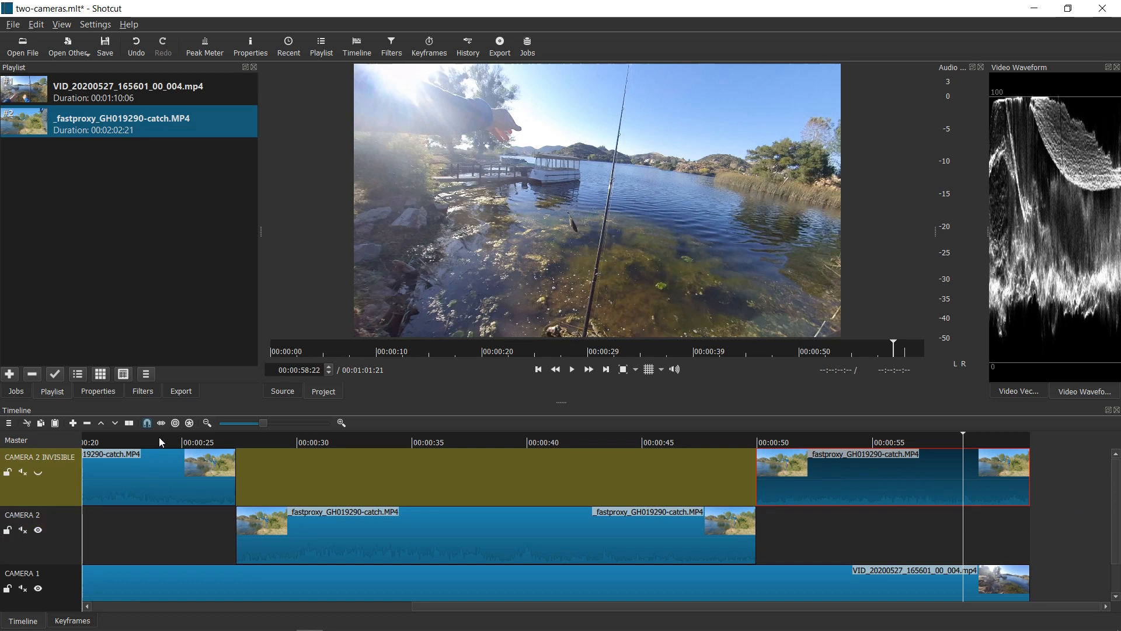
click(131, 422)
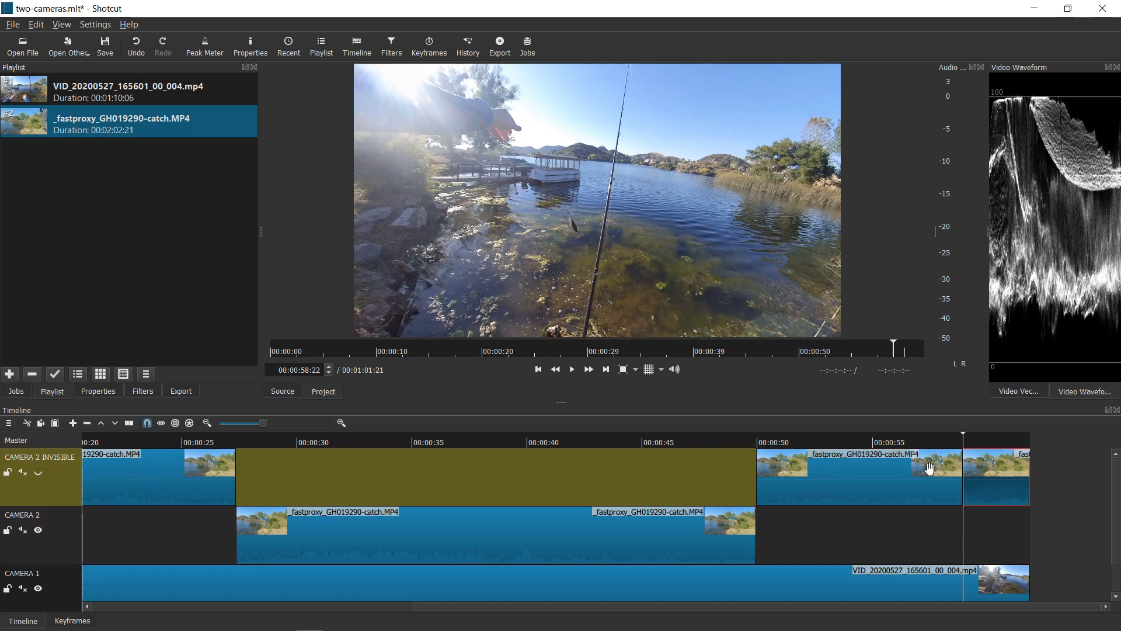
Move the final short segment down onto the CAMERA 2 track and play the switch from 00:00:58:15.
drag(1006, 494, 1006, 518)
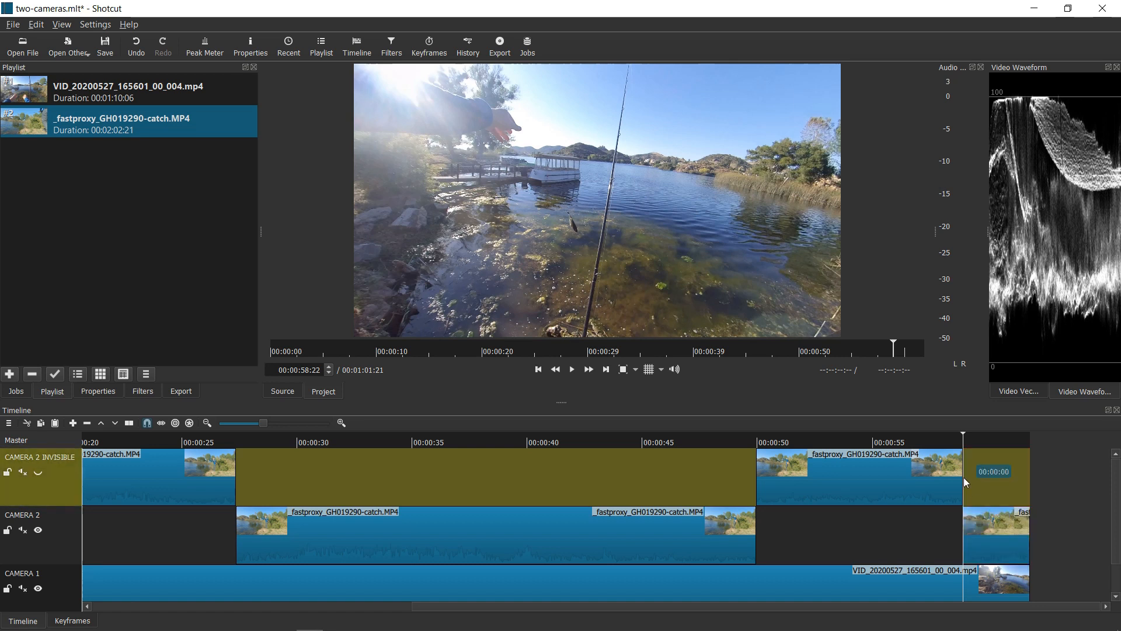
click(956, 441)
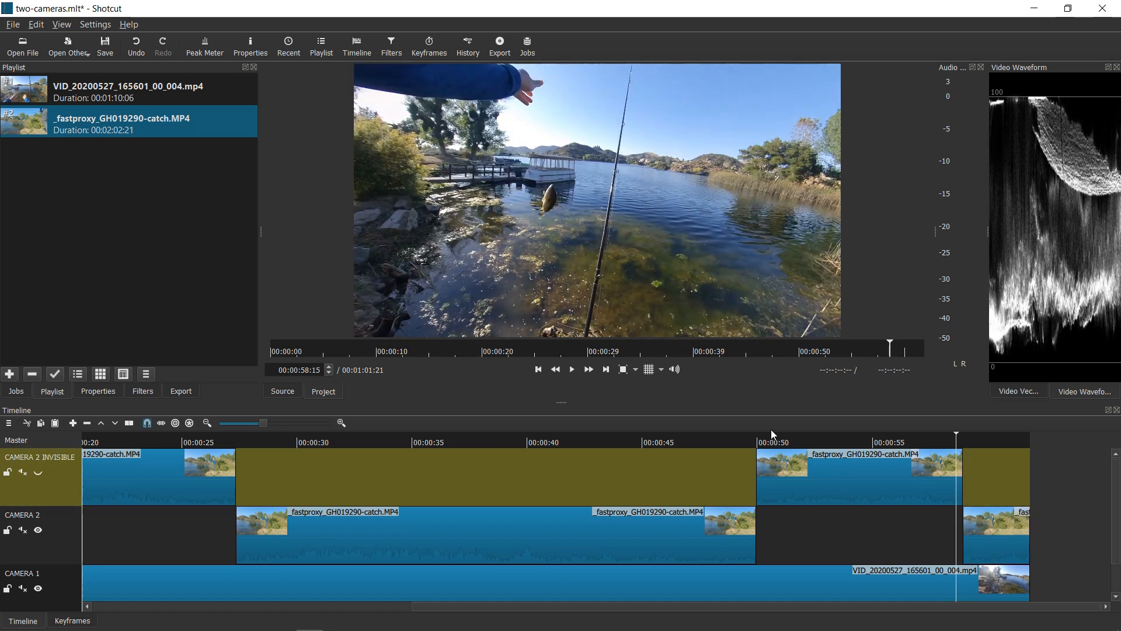
click(572, 369)
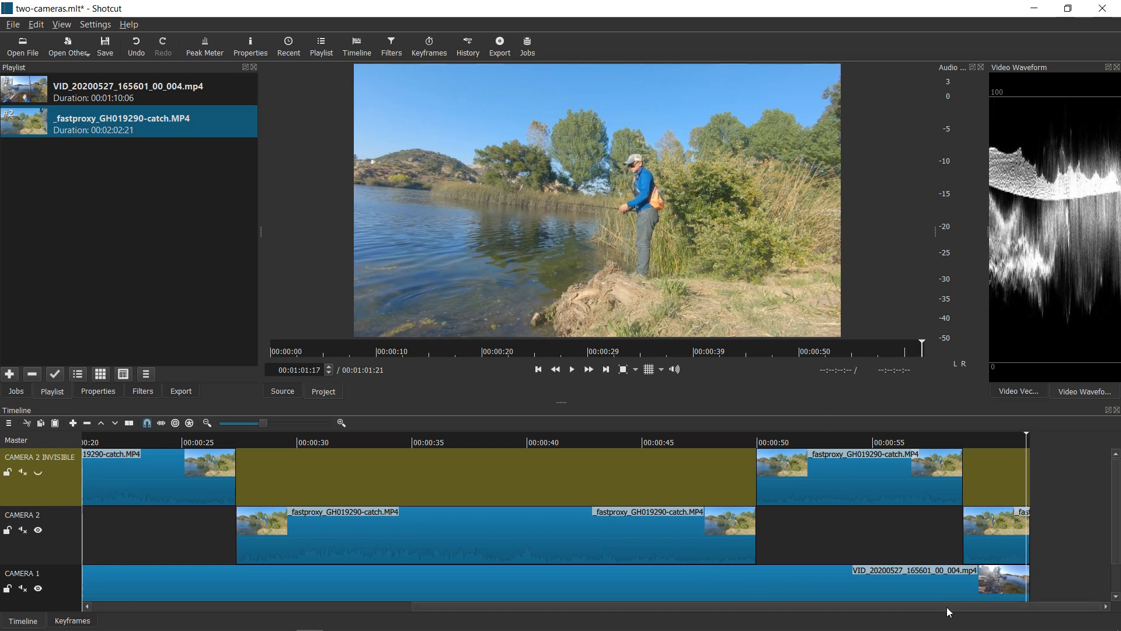
Return to the start of the timeline to review the whole two-camera edit.
drag(947, 607, 280, 619)
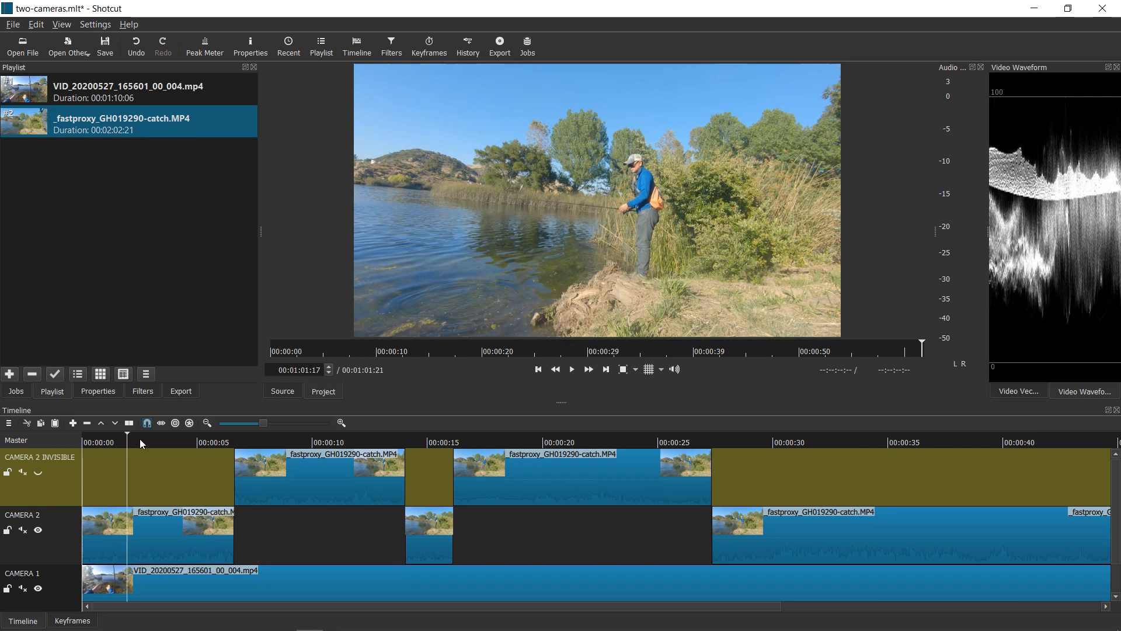
click(538, 369)
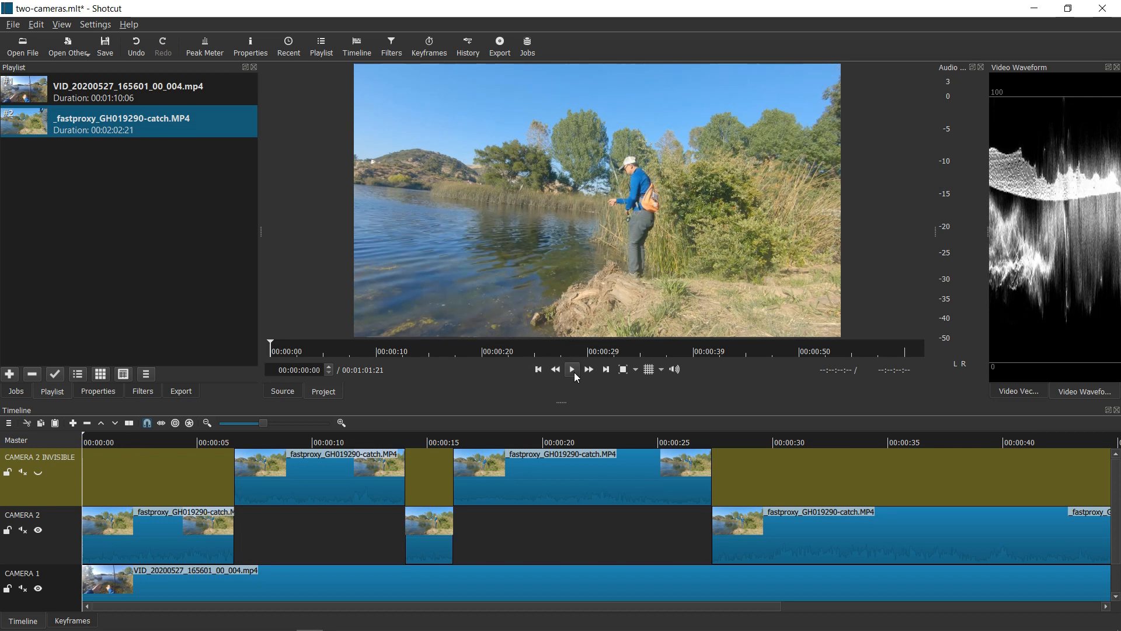